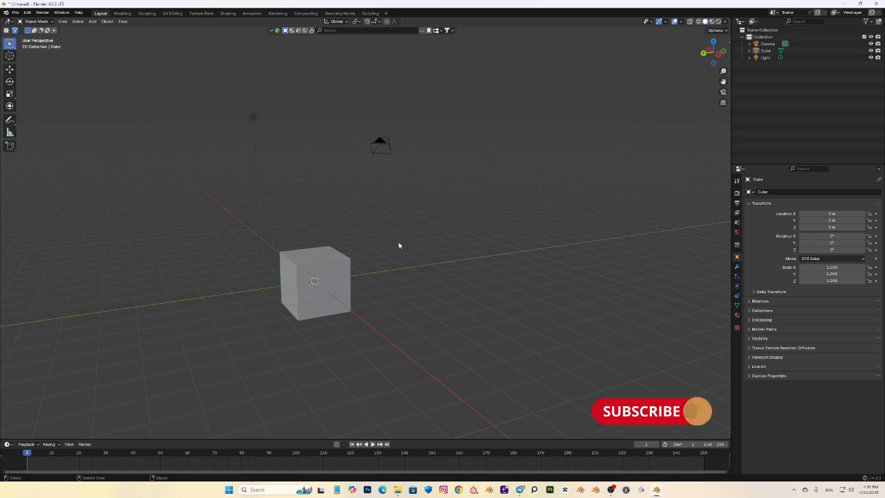
- Delete the default camera, cube and light from the scene
middle_drag(399, 246, 332, 182)
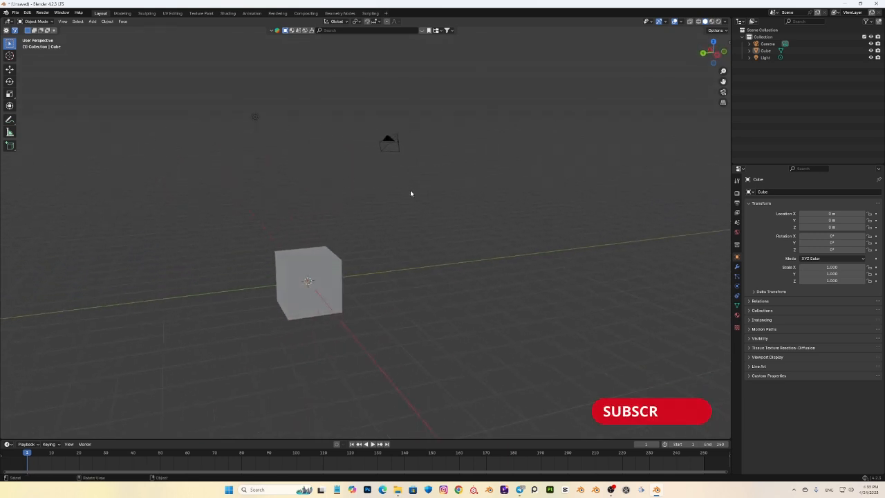
drag(134, 88, 502, 340)
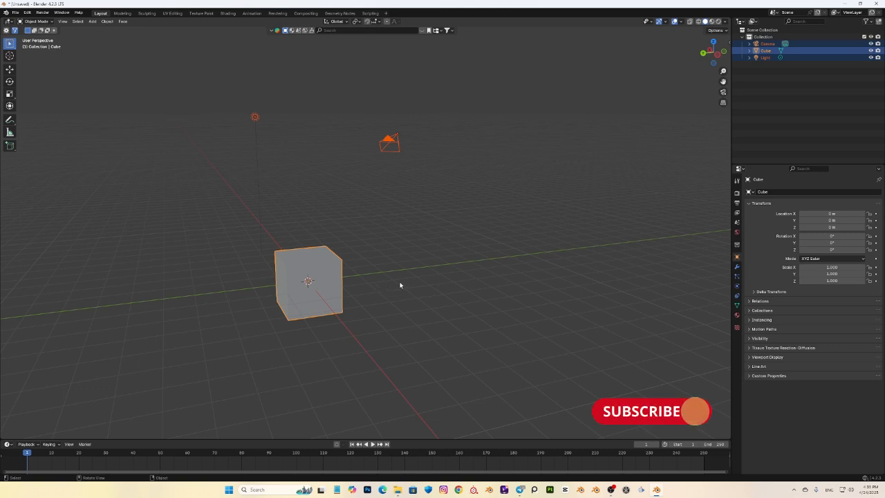
key(x)
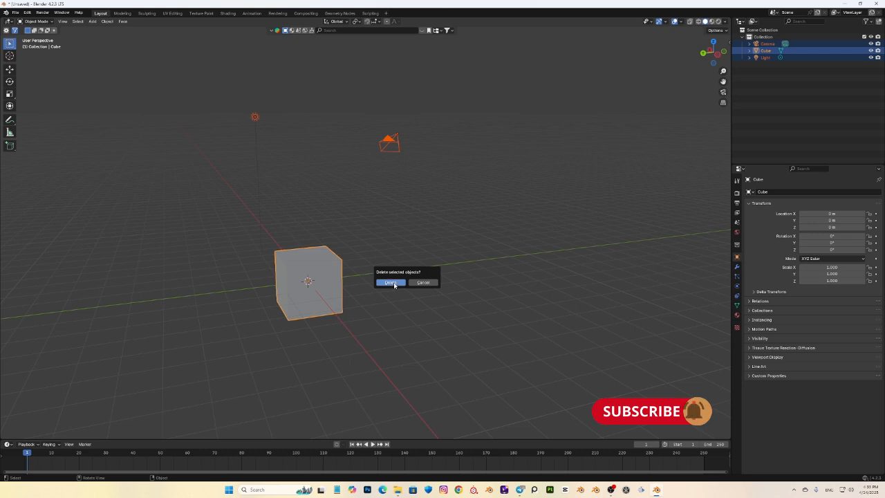
click(391, 283)
- Add a mesh cylinder at the world origin, working in the front orthographic view
middle_drag(392, 287, 454, 304)
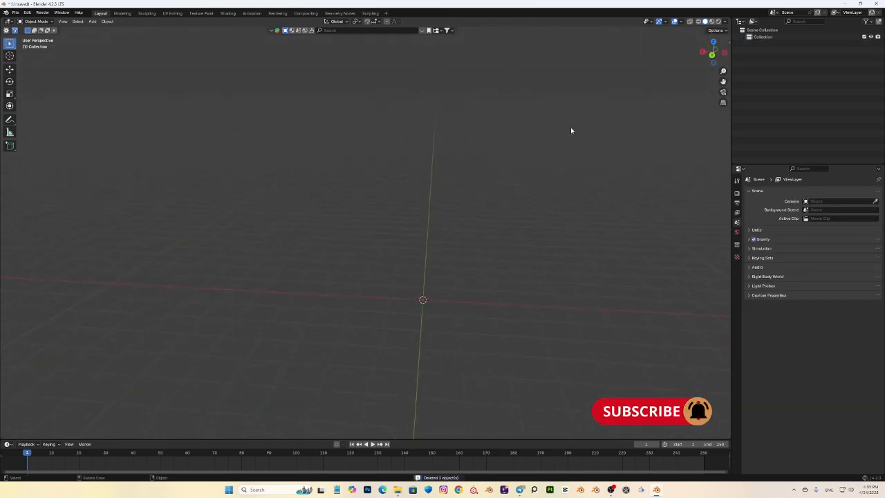
middle_drag(414, 363, 417, 284)
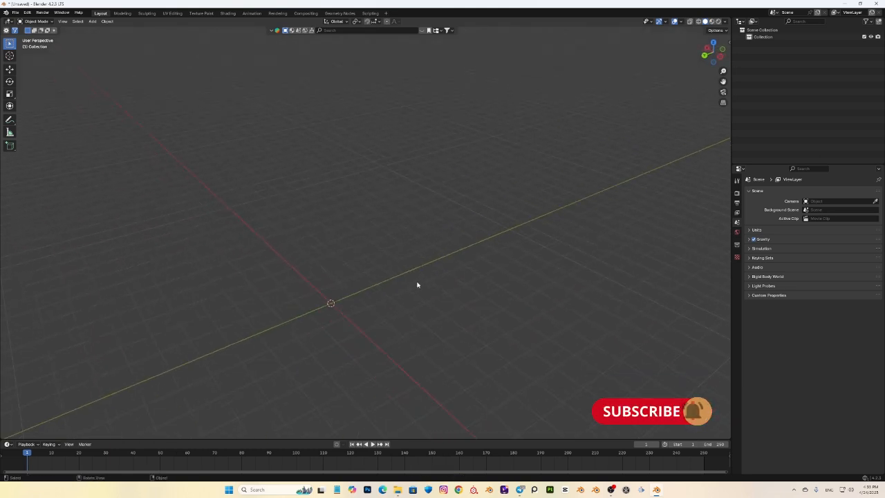
click(724, 49)
shift+middle_drag(387, 282, 396, 302)
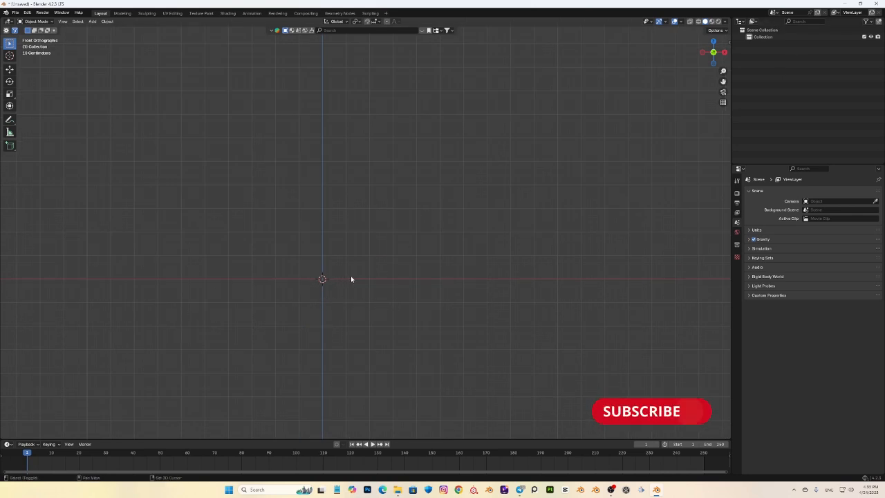
shift+middle_drag(351, 279, 365, 280)
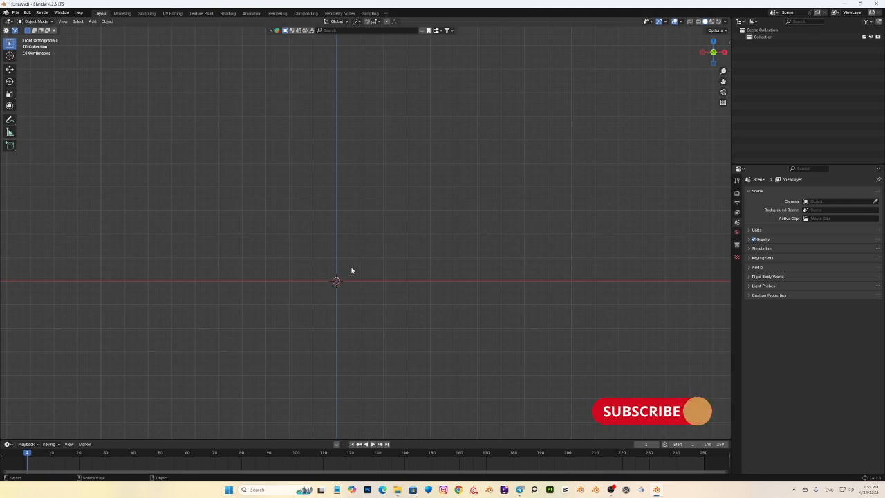
click(92, 21)
mouse_move(103, 29)
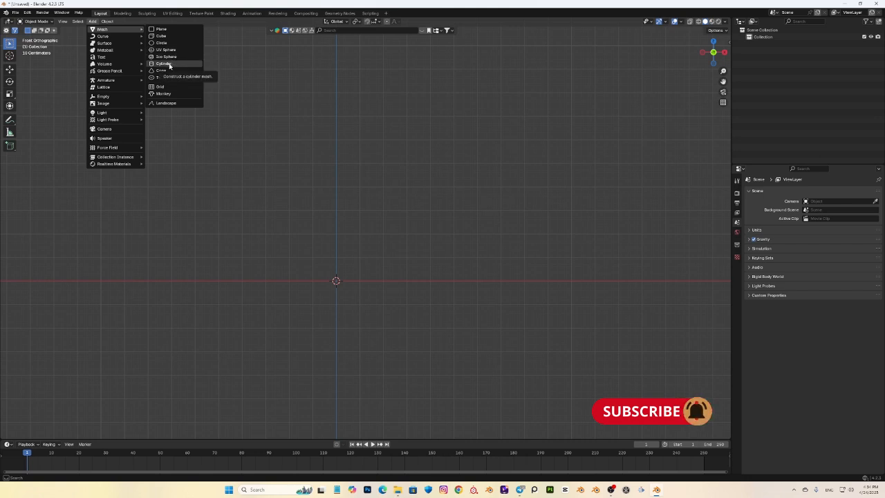
click(169, 65)
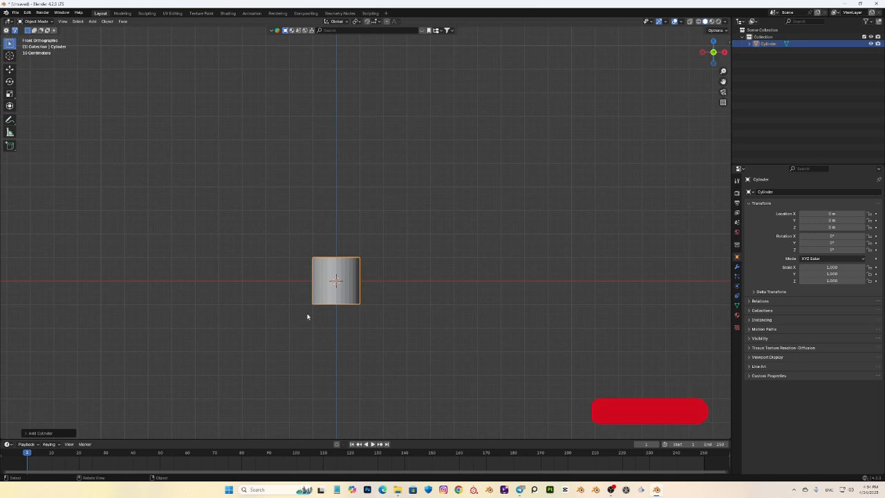
- Switch the cylinder from Object Mode to Edit Mode
middle_drag(322, 304, 302, 287)
scroll(352, 326, up, 2)
scroll(325, 297, down, 3)
scroll(302, 286, up, 3)
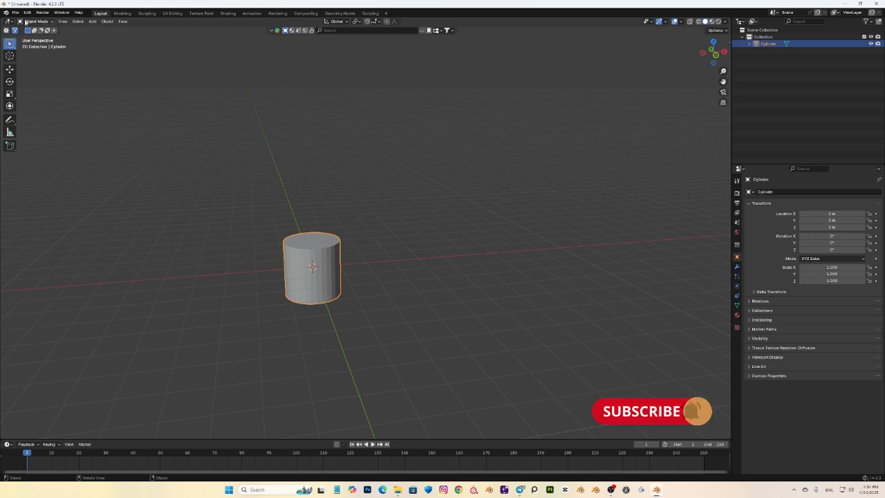
middle_drag(257, 243, 238, 218)
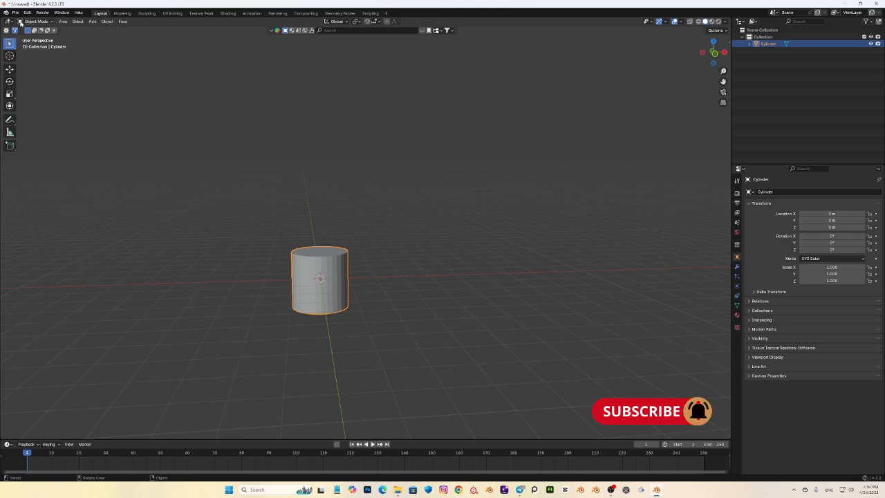
click(51, 23)
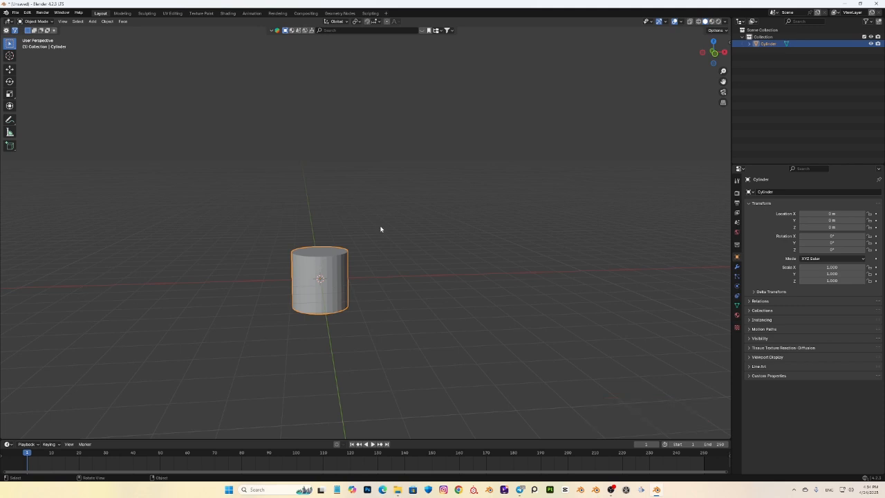
click(37, 21)
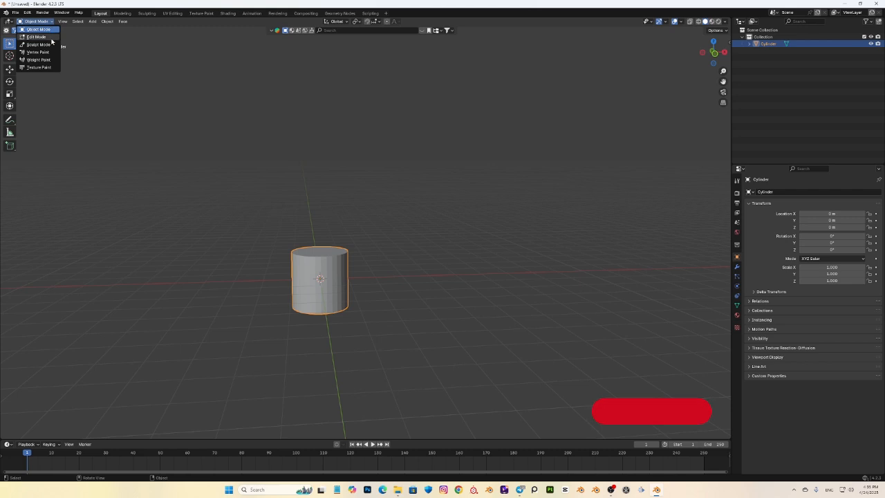
click(51, 37)
middle_drag(463, 389, 354, 301)
scroll(349, 306, down, 3)
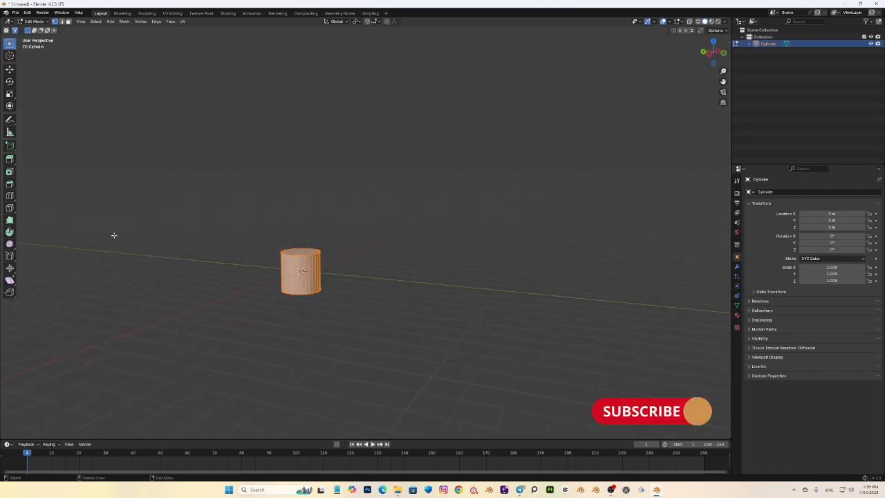
scroll(329, 308, up, 2)
middle_drag(329, 308, 128, 228)
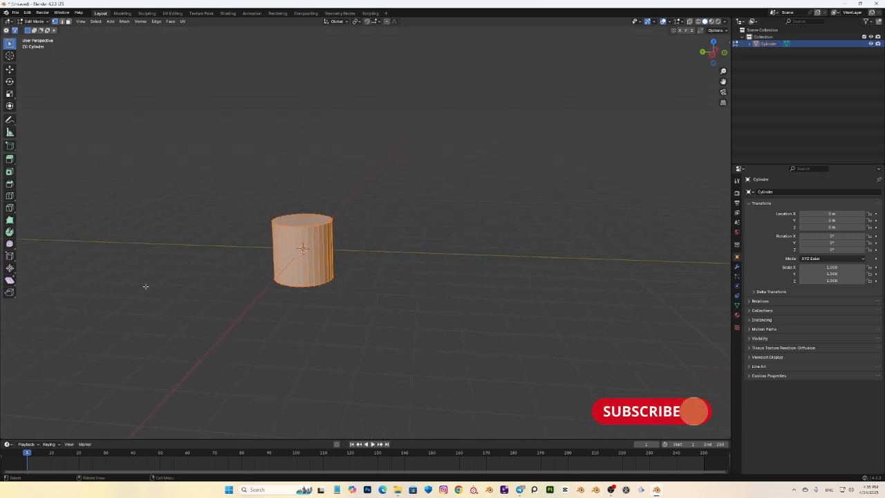
middle_drag(313, 254, 353, 243)
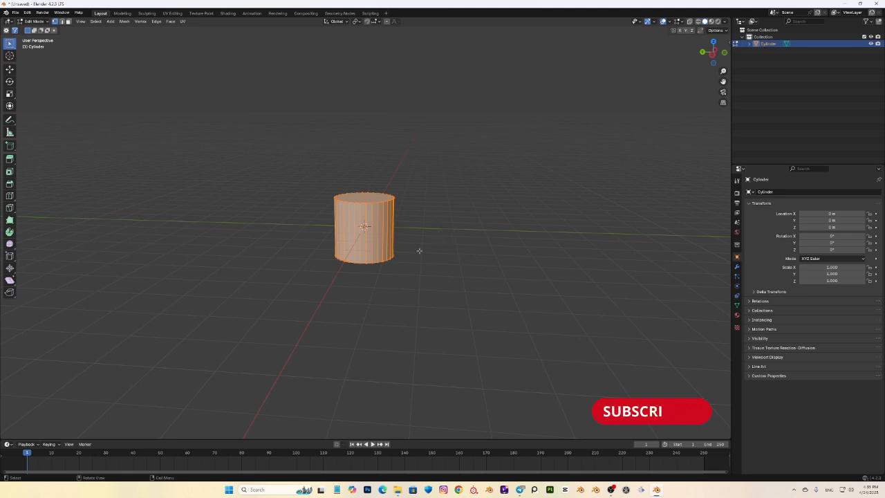
middle_drag(417, 245, 379, 253)
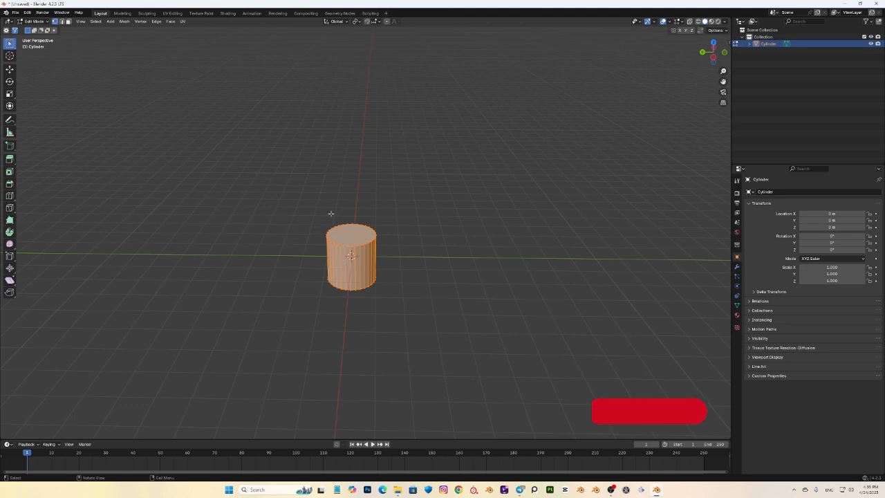
- Switch the mesh selection mode to edge, face and back to vertex
click(61, 22)
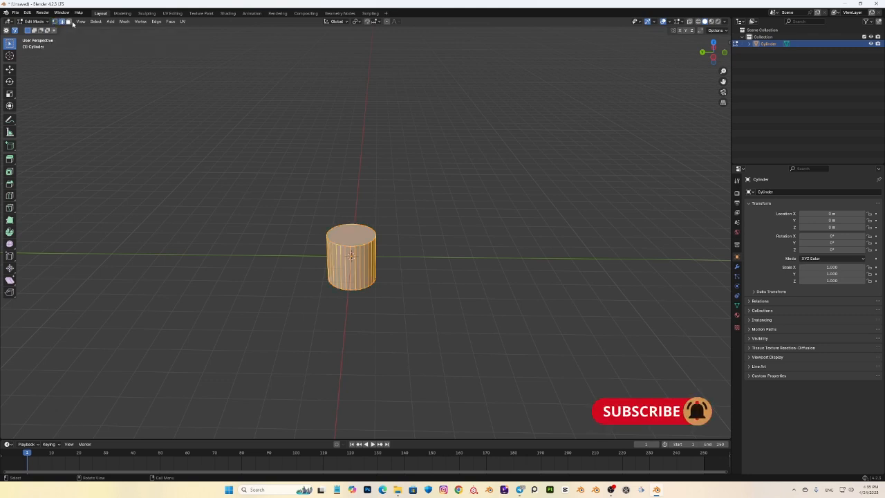
click(67, 22)
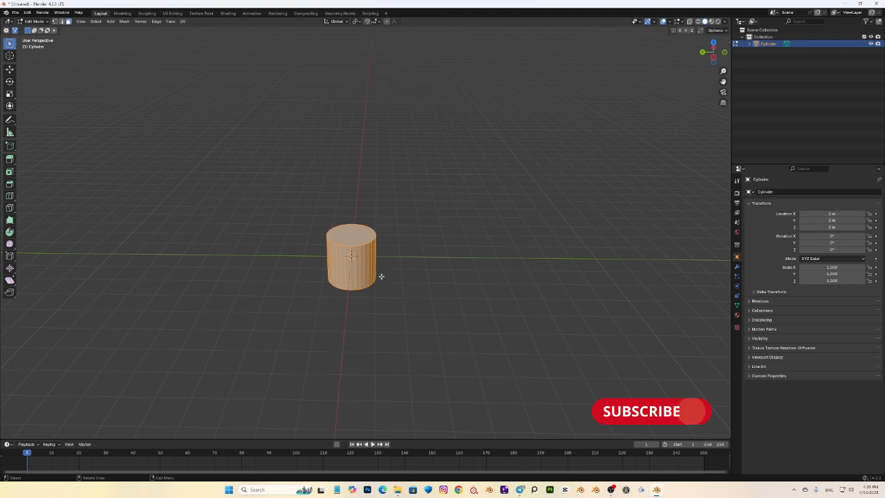
middle_drag(380, 276, 321, 226)
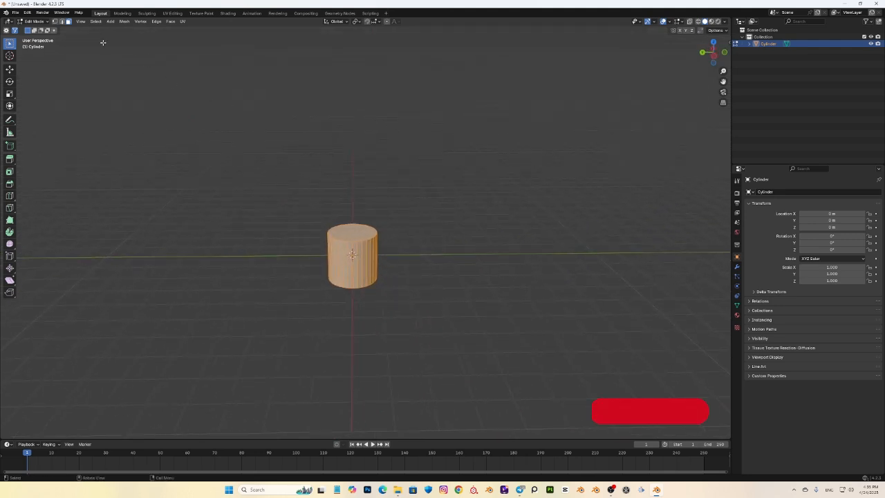
click(55, 21)
middle_drag(328, 319, 369, 314)
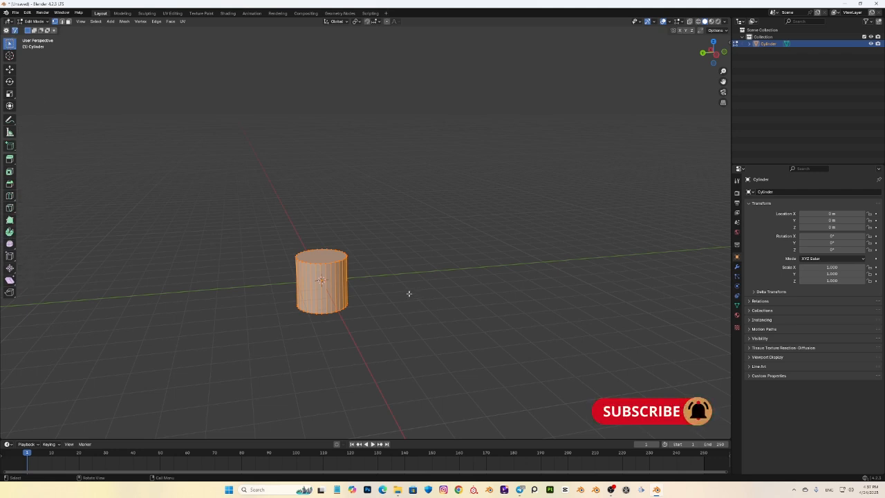
middle_drag(409, 293, 391, 260)
scroll(364, 277, up, 3)
scroll(398, 263, down, 2)
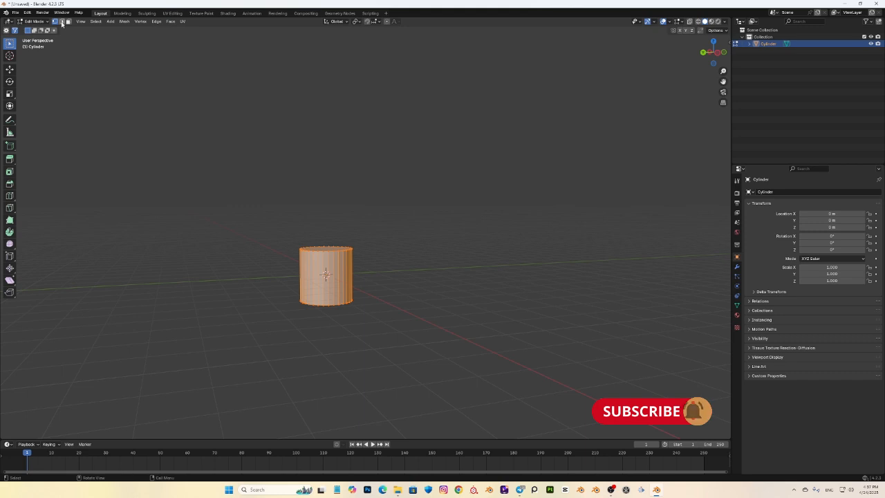
- Try the edge, vertex and face selection modes again on the fully selected cylinder
click(61, 23)
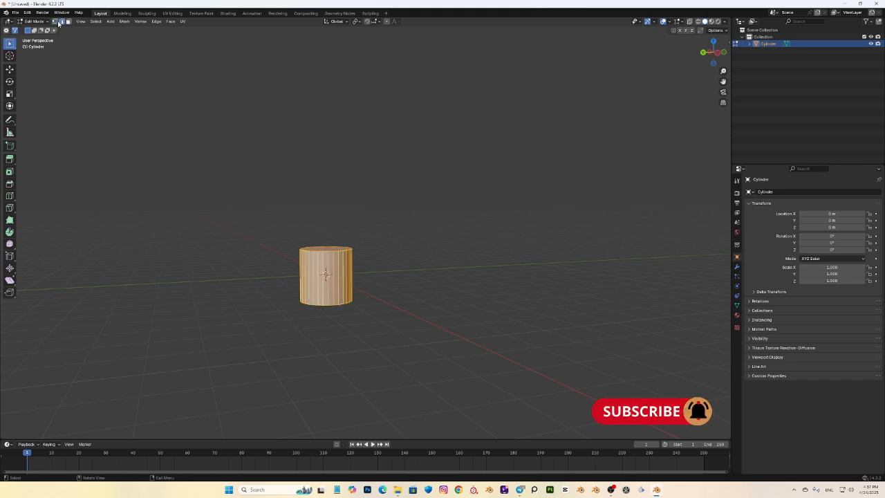
click(56, 22)
click(61, 22)
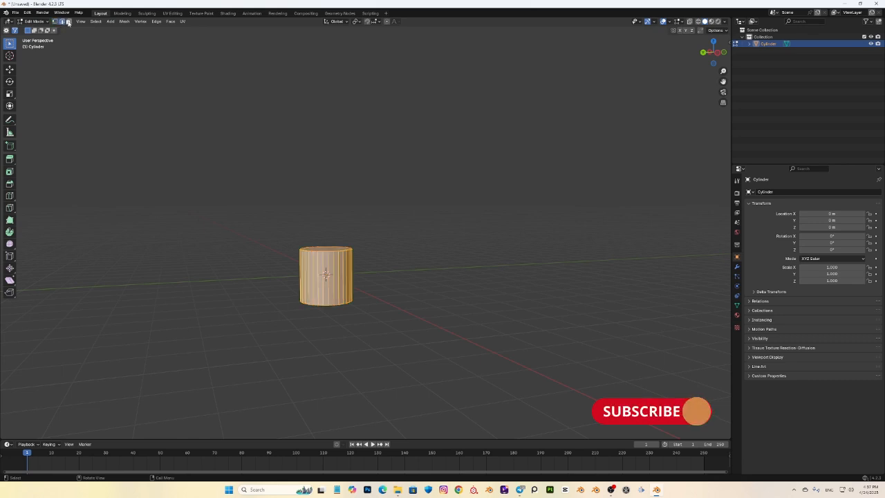
click(69, 22)
middle_drag(331, 275, 74, 69)
scroll(324, 290, up, 2)
scroll(324, 291, up, 3)
scroll(389, 275, down, 6)
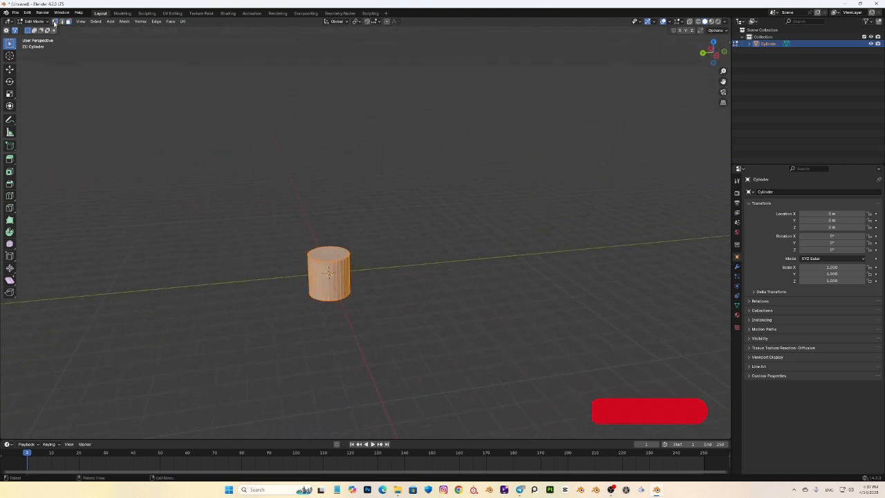
- Move the whole cylinder mesh straight up along Z by half its height so its base rests on the X axis line
middle_drag(351, 298, 433, 305)
click(10, 69)
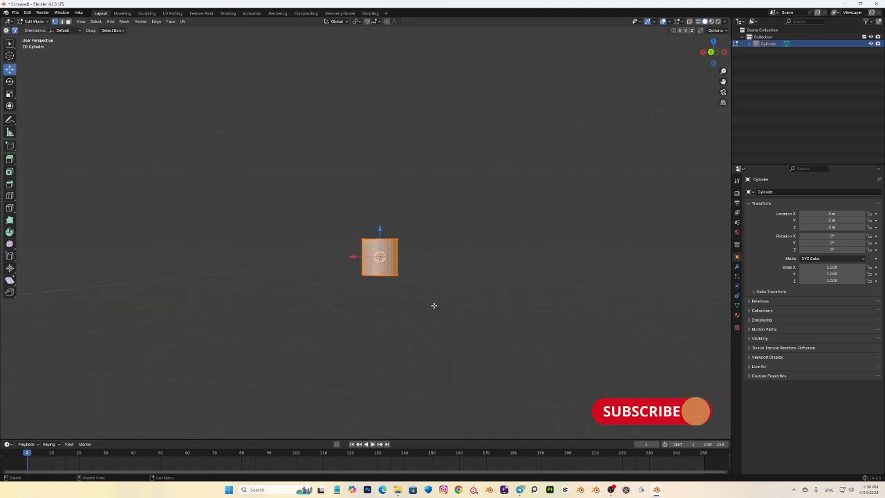
click(714, 55)
click(713, 56)
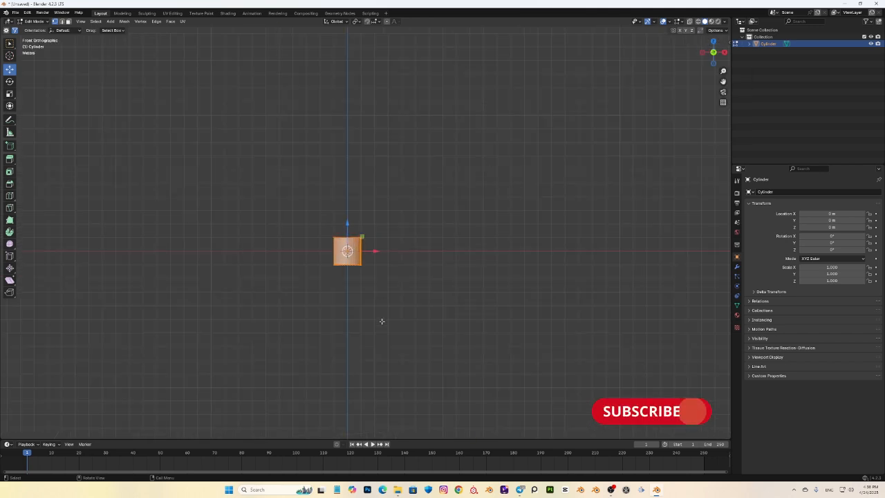
scroll(381, 322, up, 6)
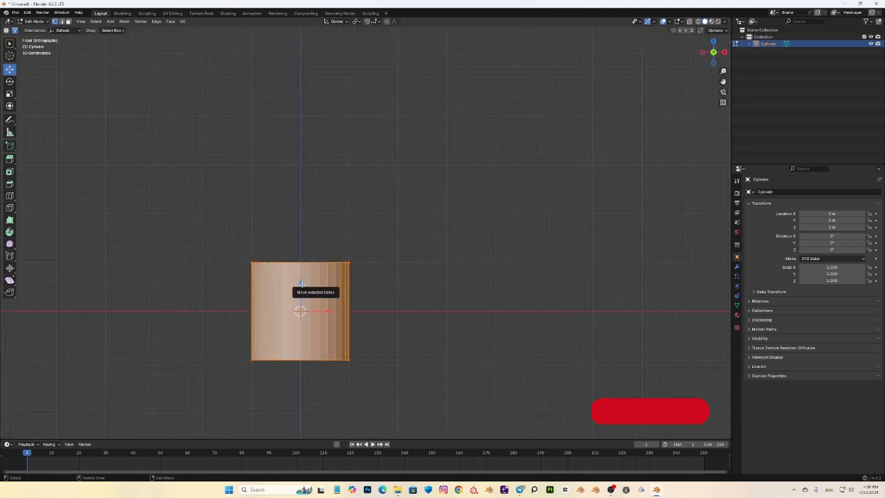
drag(299, 282, 299, 233)
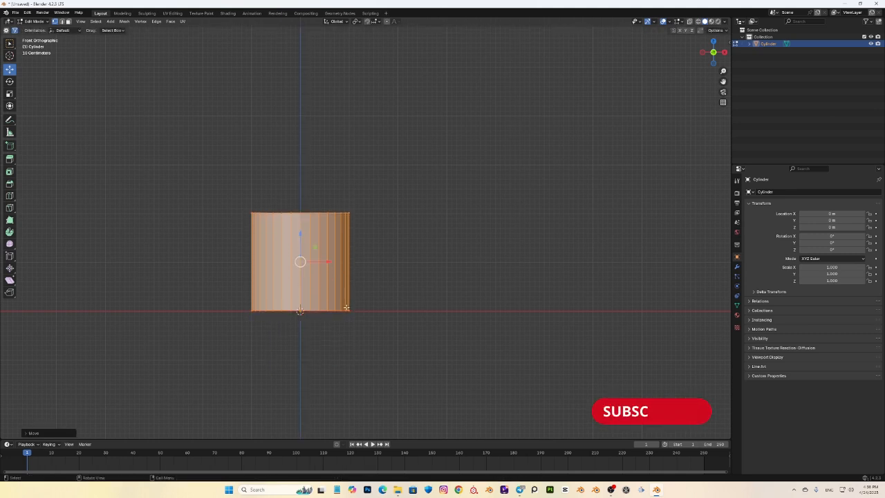
- Select the vertices around the cylinder's bottom edge and return to the front orthographic view
drag(197, 298, 530, 377)
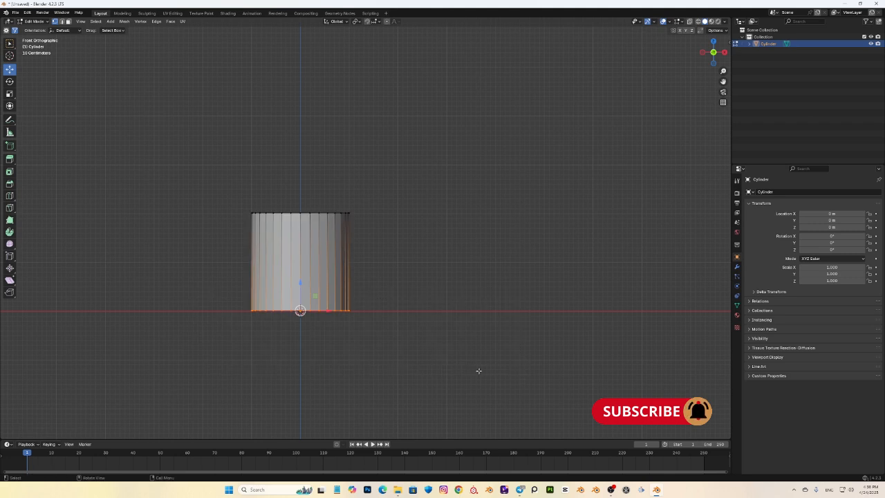
middle_drag(477, 369, 470, 365)
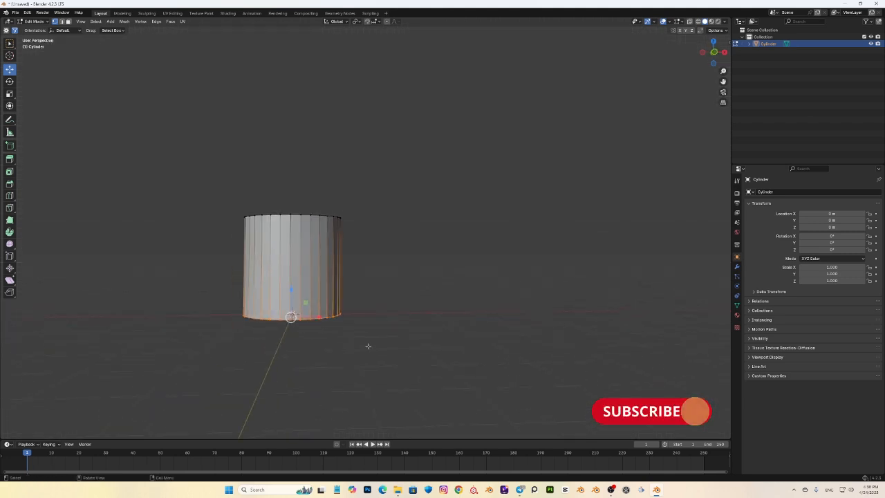
drag(476, 369, 546, 385)
drag(197, 304, 436, 366)
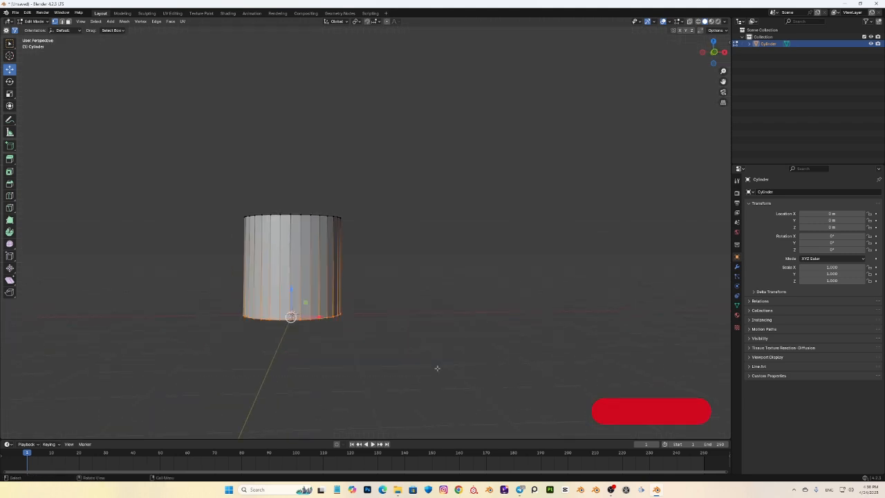
middle_drag(436, 367, 558, 356)
drag(300, 286, 609, 384)
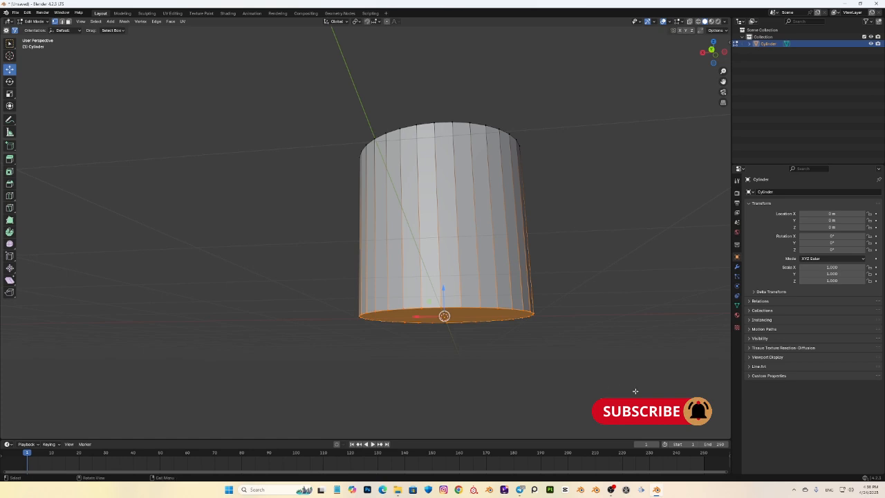
middle_drag(635, 391, 525, 359)
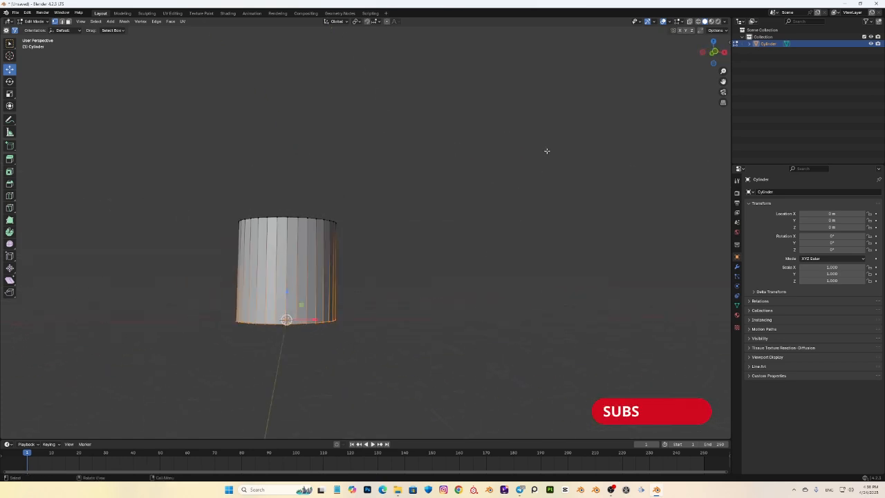
click(714, 52)
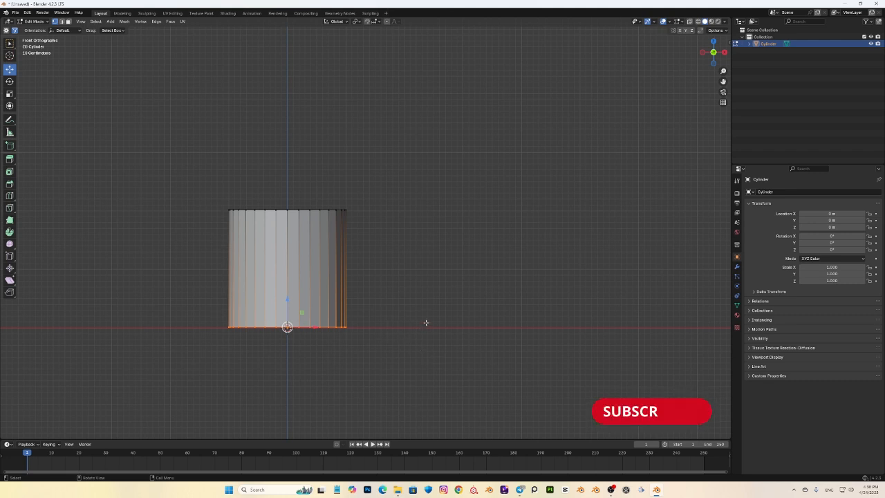
- Scale the selected bottom vertices inward to about half their width so the cylinder tapers towards its base
key(s)
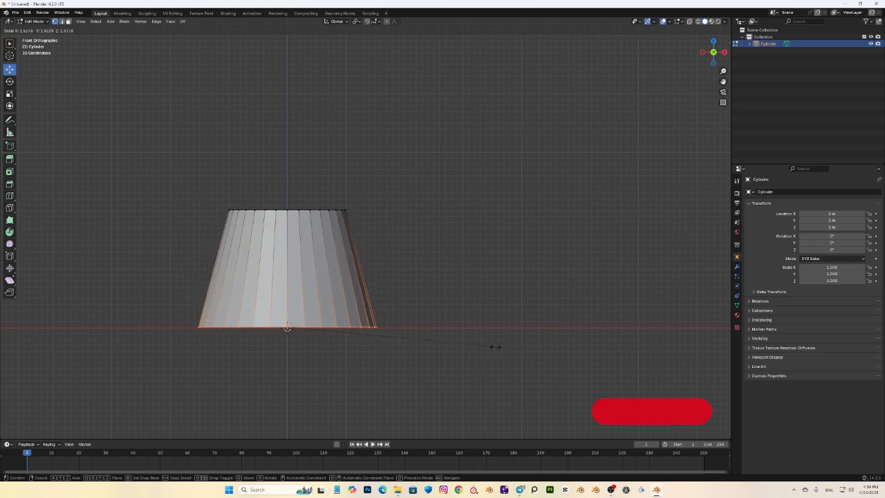
click(353, 336)
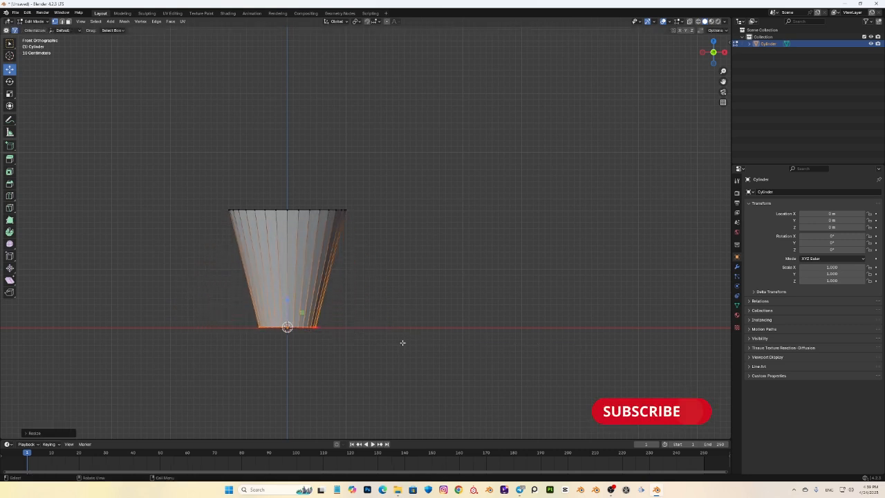
middle_drag(454, 350, 311, 305)
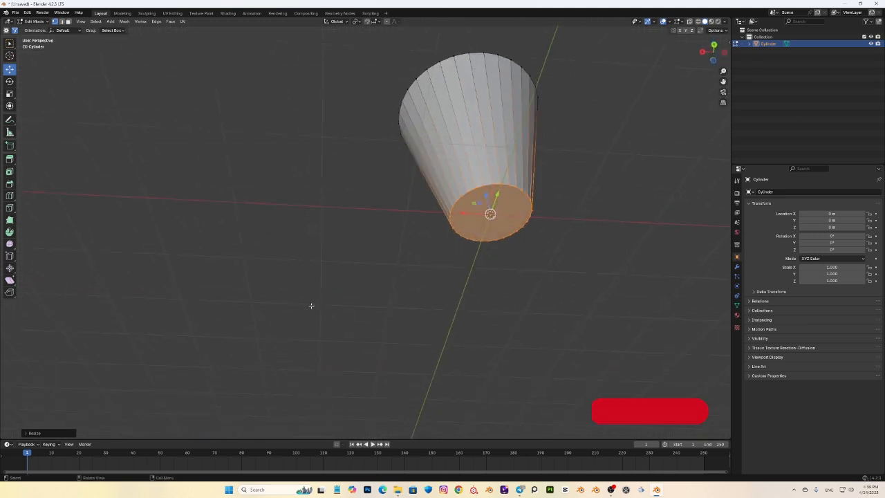
middle_drag(390, 295, 425, 286)
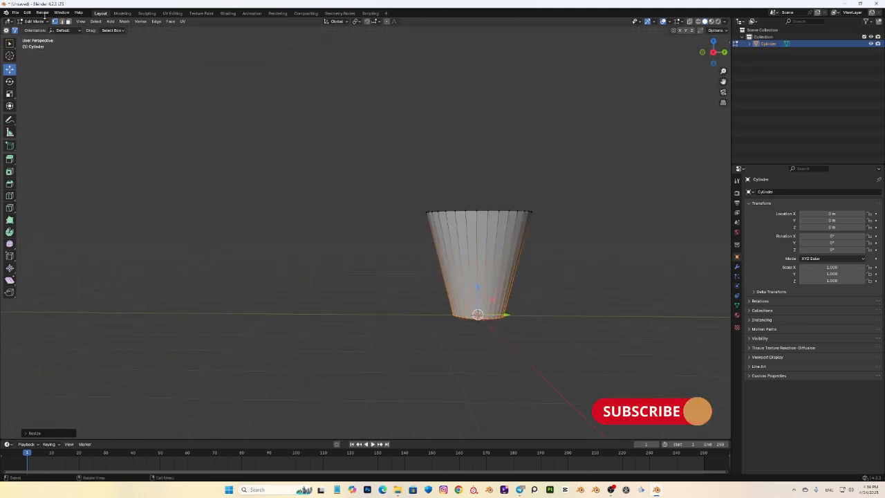
middle_drag(511, 304, 519, 355)
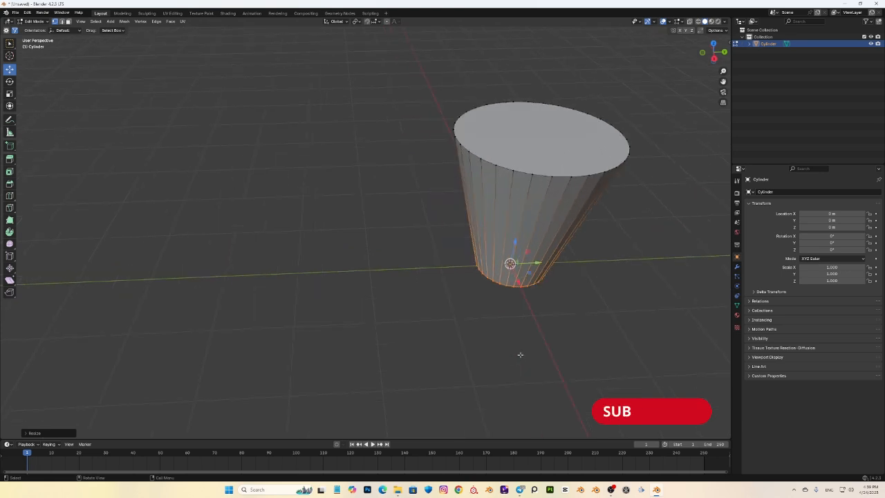
shift+middle_drag(518, 309, 381, 316)
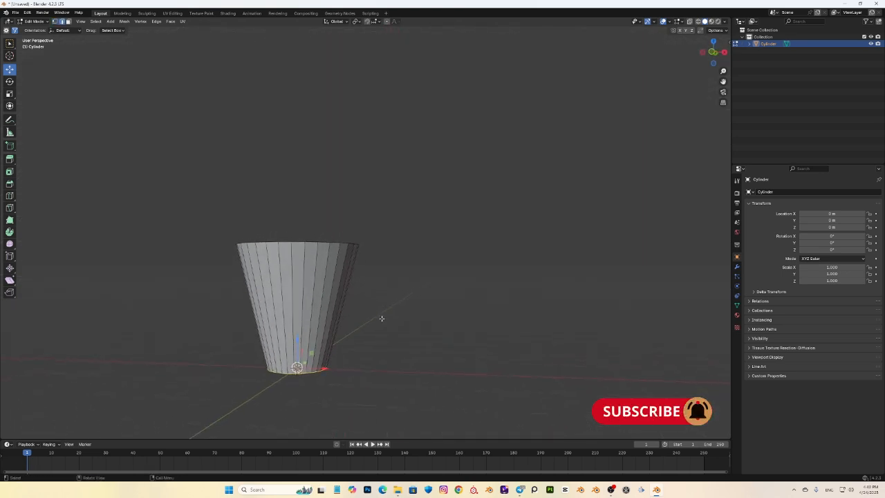
- Try selecting individual vertical side edges of the tapered cylinder one at a time in edge selection mode
click(293, 307)
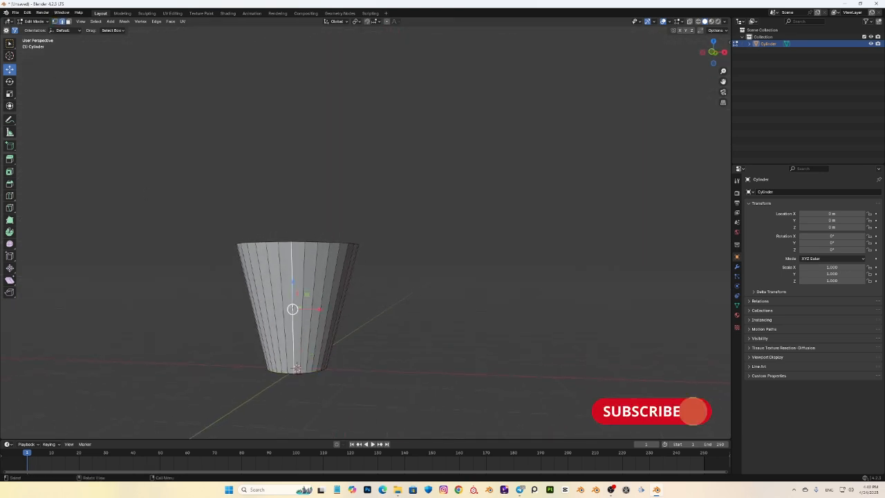
middle_drag(322, 320, 368, 329)
click(332, 327)
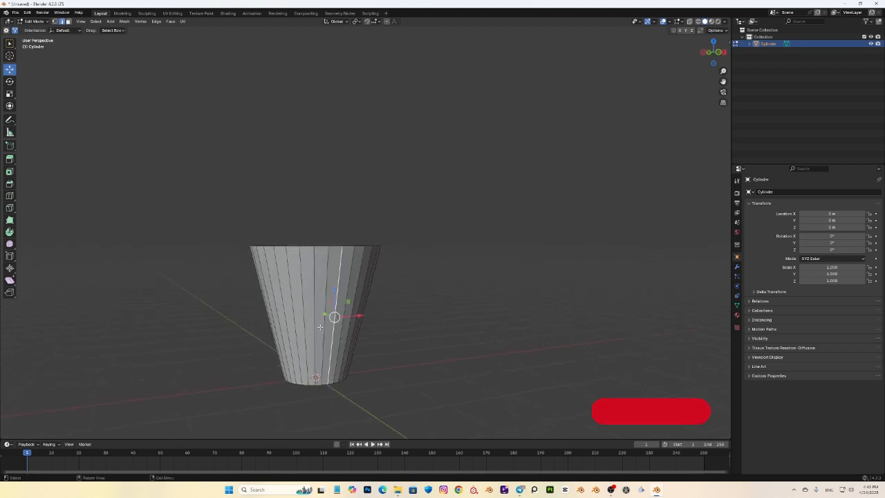
click(322, 327)
click(314, 327)
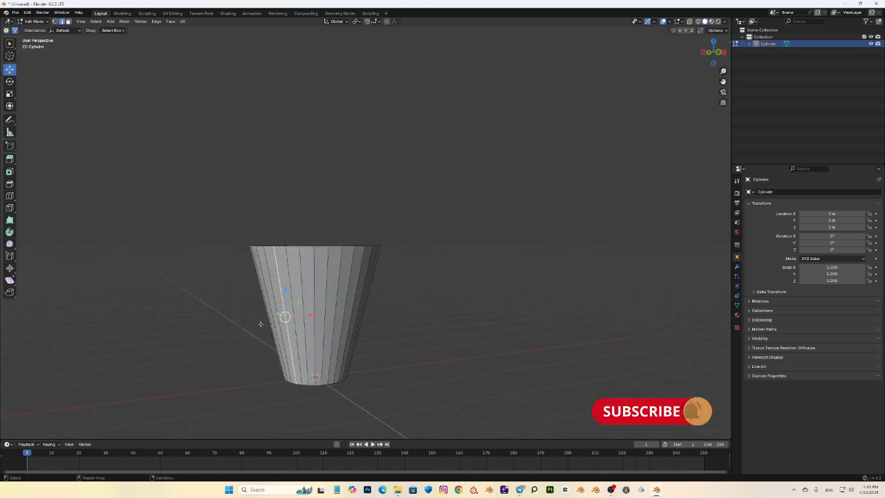
- Try box-selecting the vertical side edges across the middle of the cylinder from several viewing angles
drag(210, 299, 455, 353)
middle_drag(454, 354, 306, 349)
drag(320, 272, 509, 348)
middle_drag(523, 344, 429, 366)
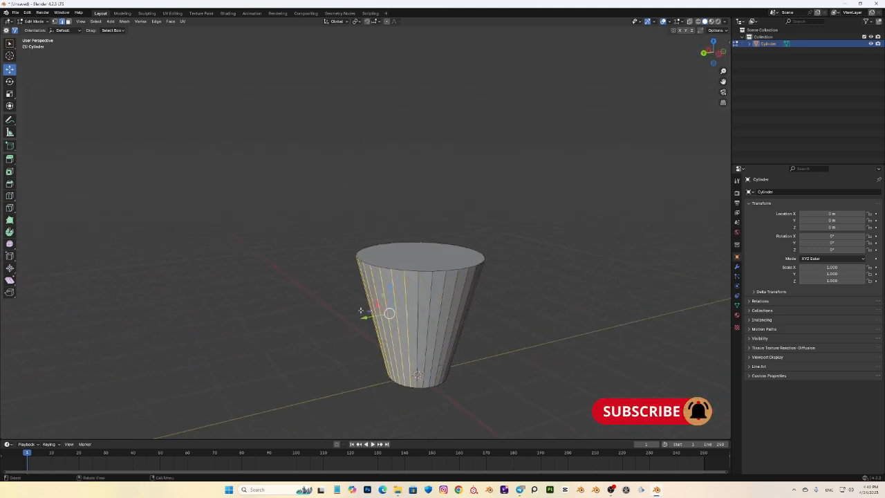
drag(328, 276, 569, 356)
middle_drag(568, 355, 451, 335)
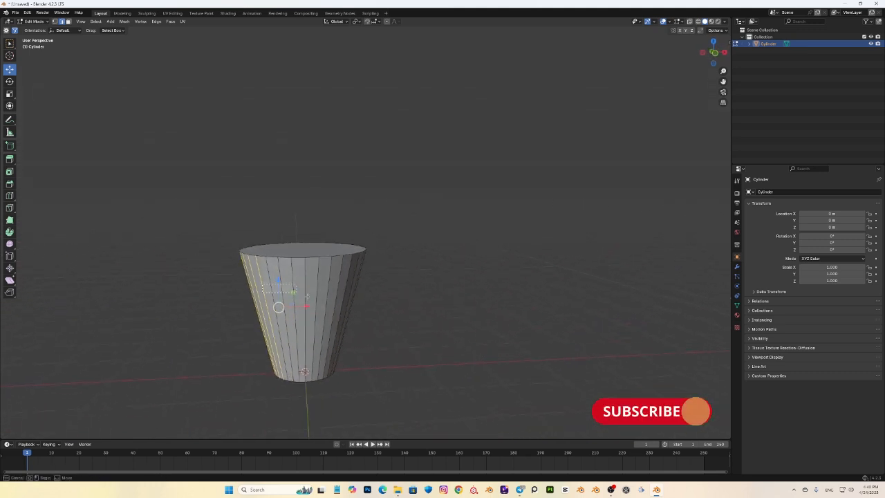
drag(261, 284, 454, 339)
middle_drag(454, 340, 332, 324)
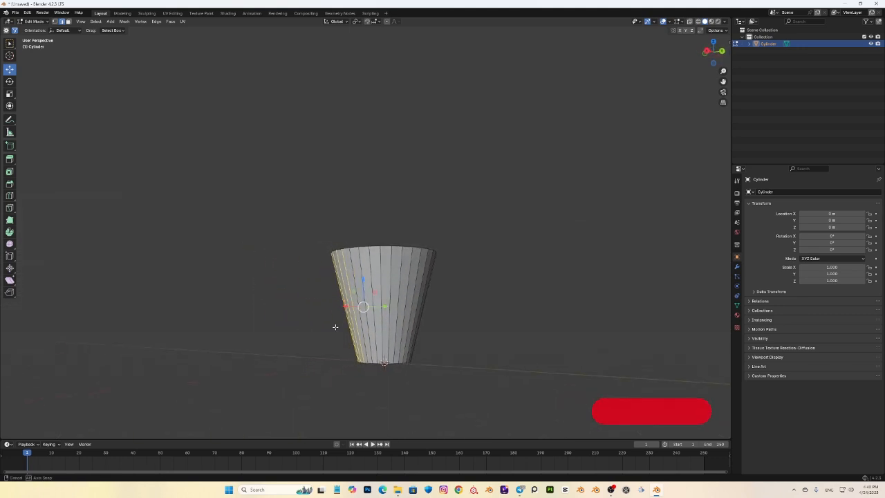
drag(290, 263, 494, 337)
middle_drag(494, 337, 479, 353)
drag(327, 305, 568, 346)
middle_drag(622, 352, 322, 262)
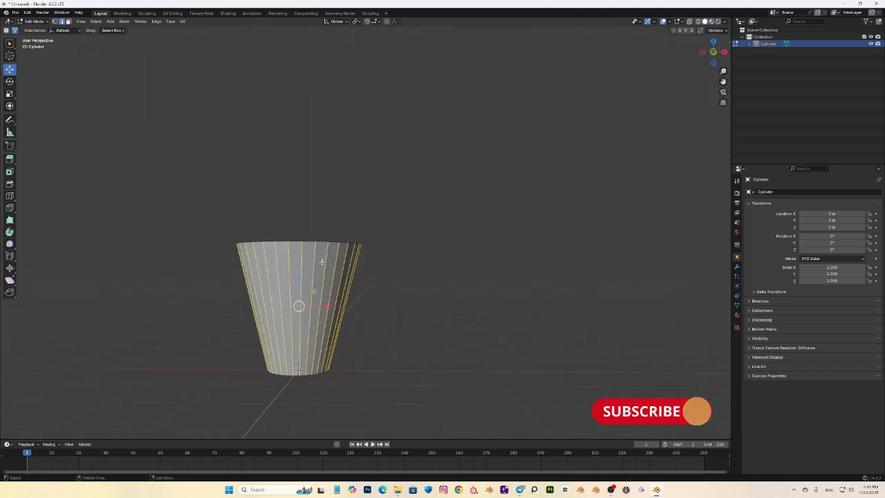
- Box-select all the edges around the cylinder's bottom rim and return to the front orthographic view
click(713, 52)
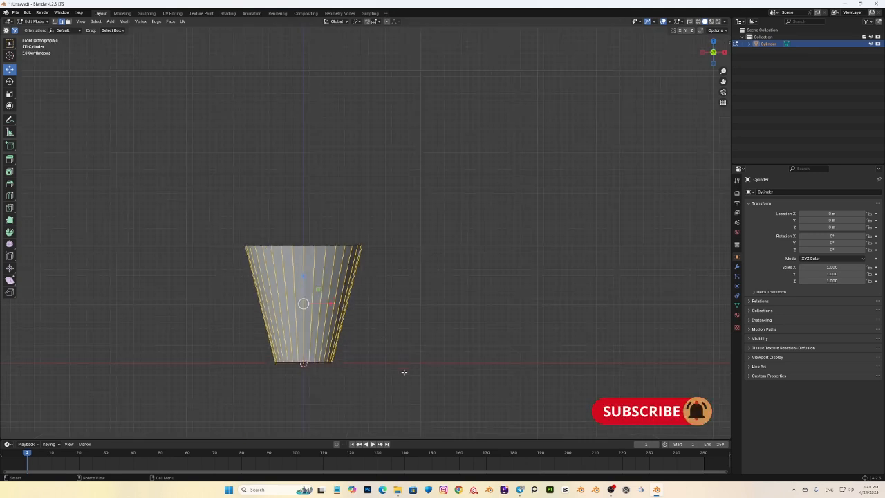
scroll(407, 373, up, 4)
shift+middle_drag(423, 381, 474, 219)
scroll(438, 302, up, 1)
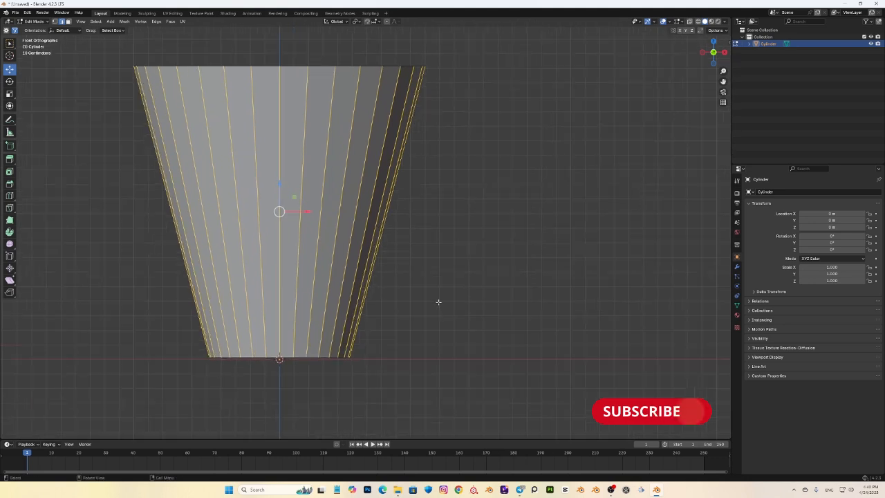
drag(79, 333, 582, 425)
middle_drag(277, 357, 337, 360)
shift+drag(132, 316, 370, 386)
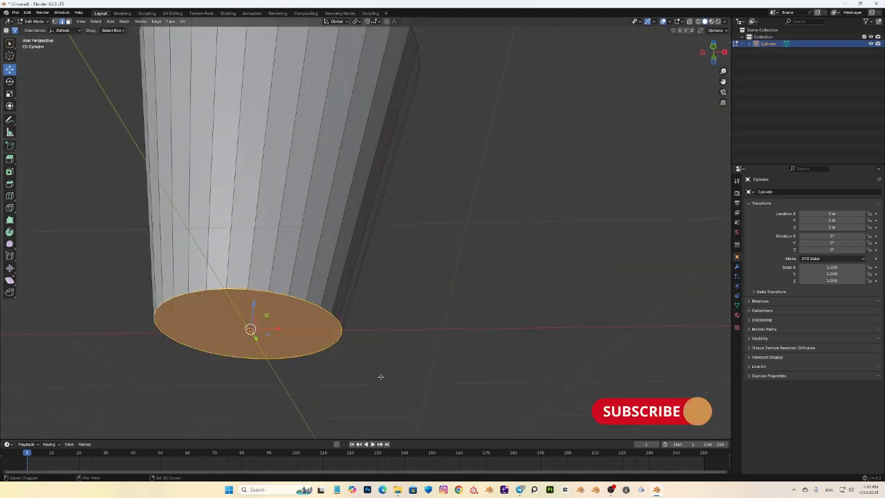
middle_drag(380, 377, 396, 377)
click(713, 56)
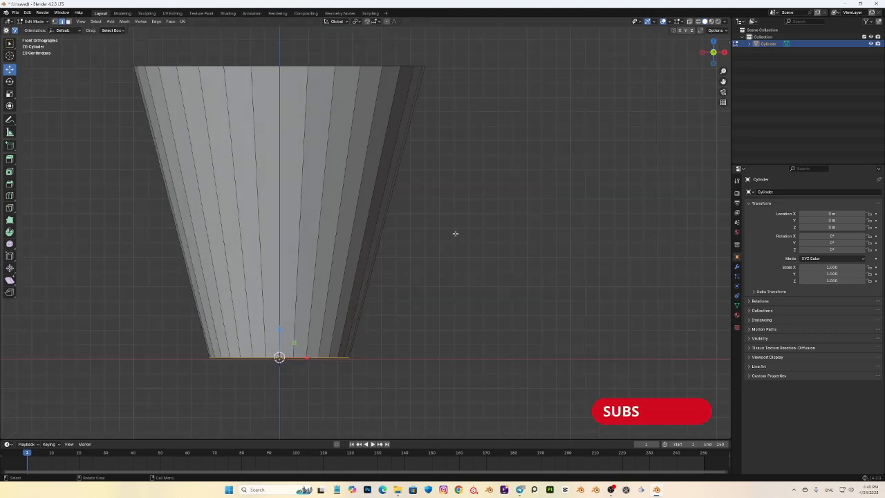
- Scale the bottom edge ring outward by about 1.4 times to reduce the cylinder's taper
key(s)
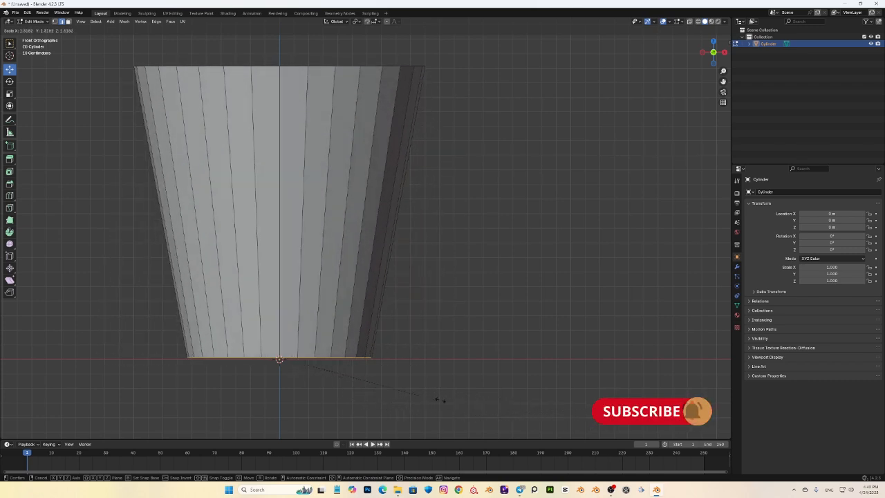
click(444, 404)
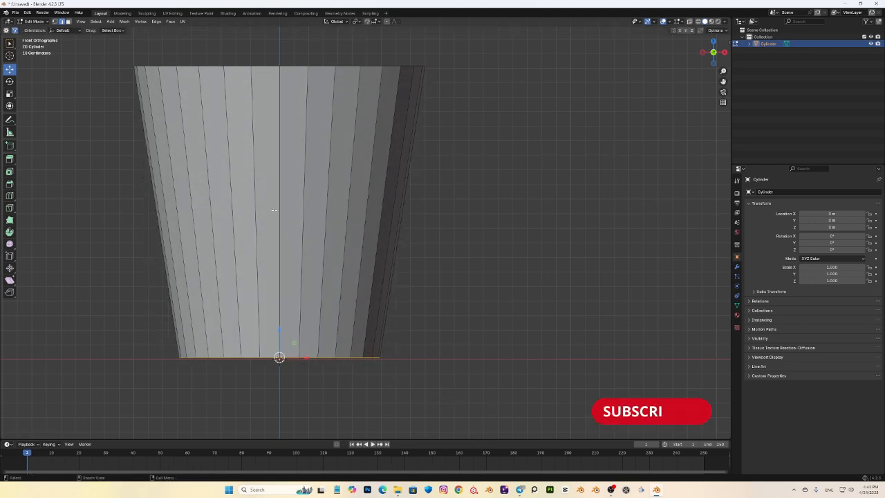
scroll(421, 249, down, 3)
middle_drag(420, 249, 462, 244)
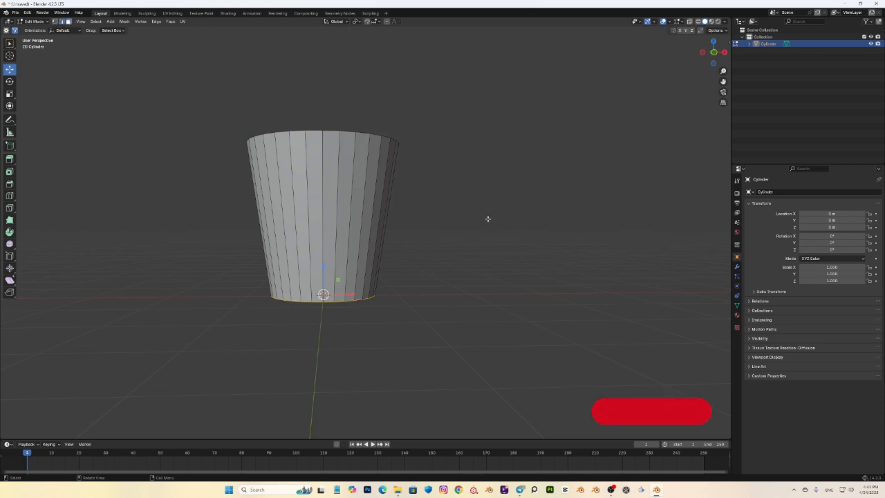
- Try selecting single side faces in face mode and one vertical side edge in edge mode
shift+middle_drag(488, 219, 485, 274)
scroll(485, 275, up, 5)
scroll(484, 275, down, 5)
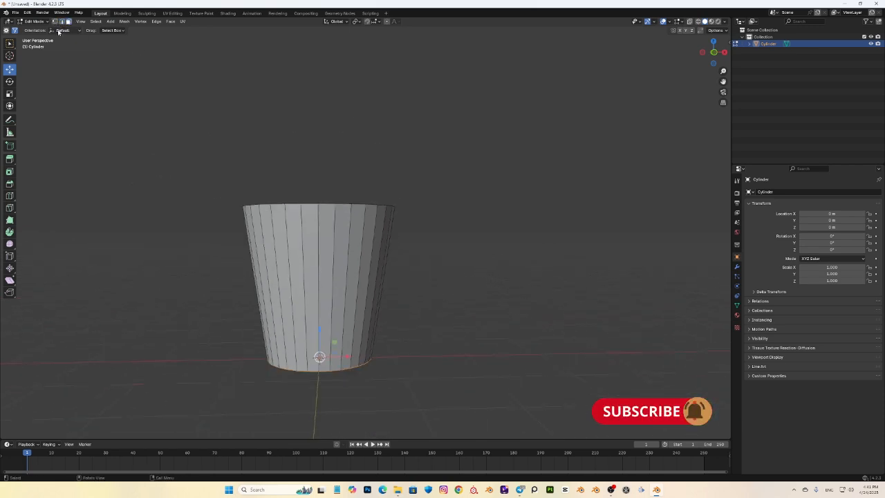
click(328, 303)
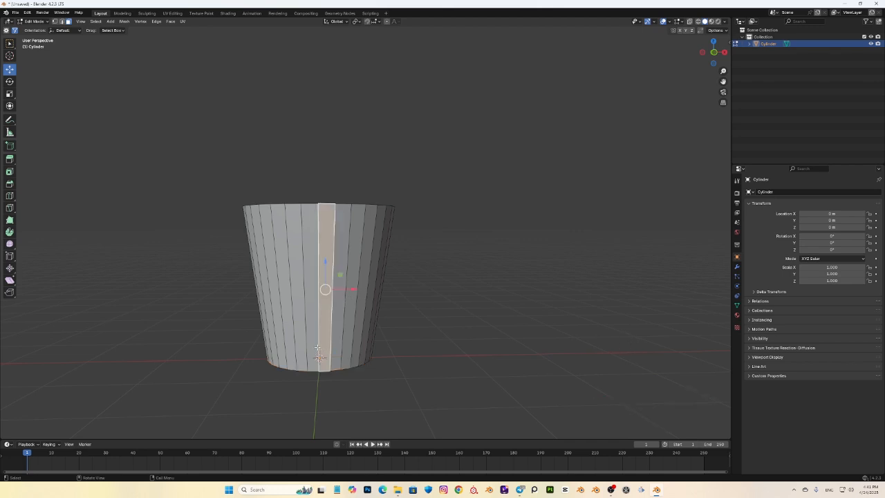
click(306, 297)
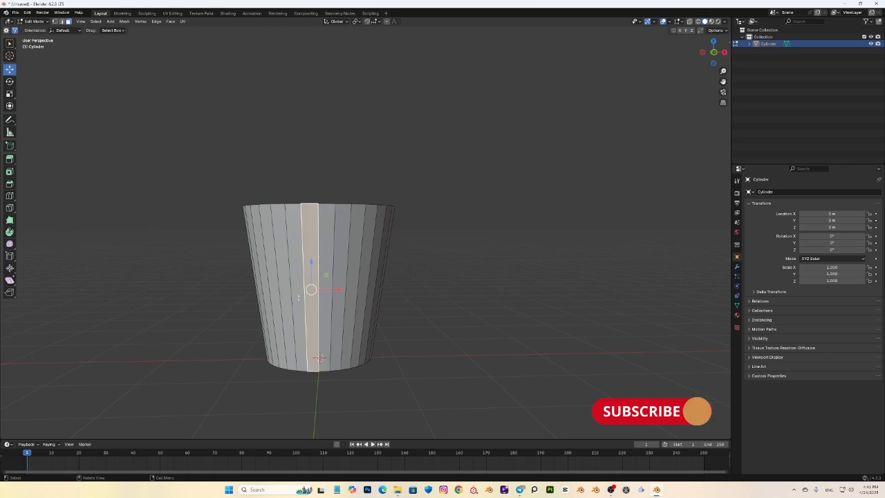
click(297, 297)
click(61, 21)
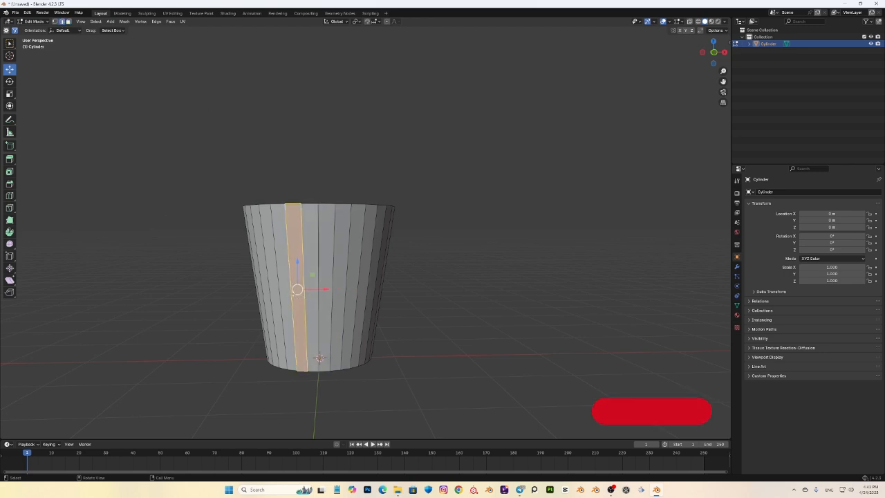
click(318, 289)
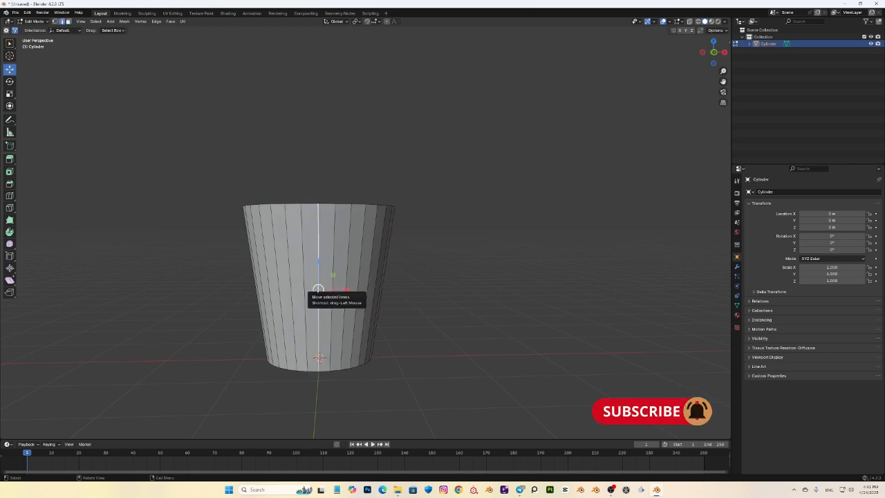
- Try vertex selection on the top rim, picking single vertices and box-selecting the rim
click(54, 21)
click(315, 204)
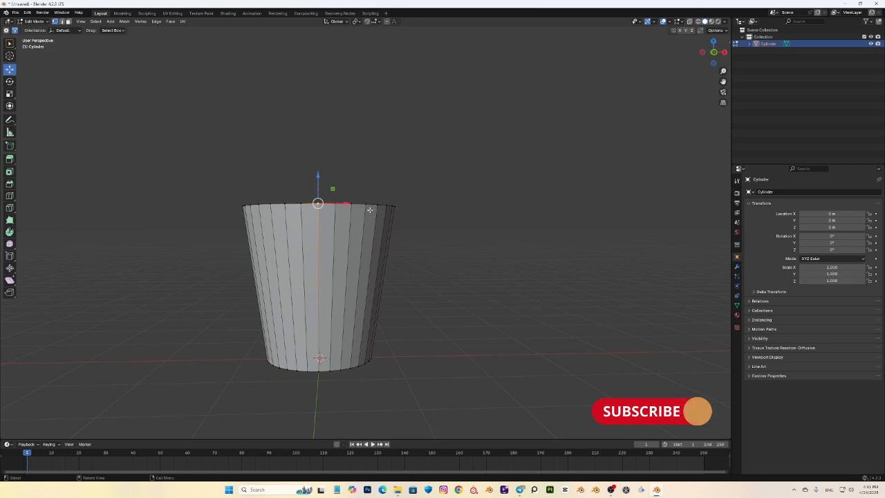
click(334, 204)
click(351, 204)
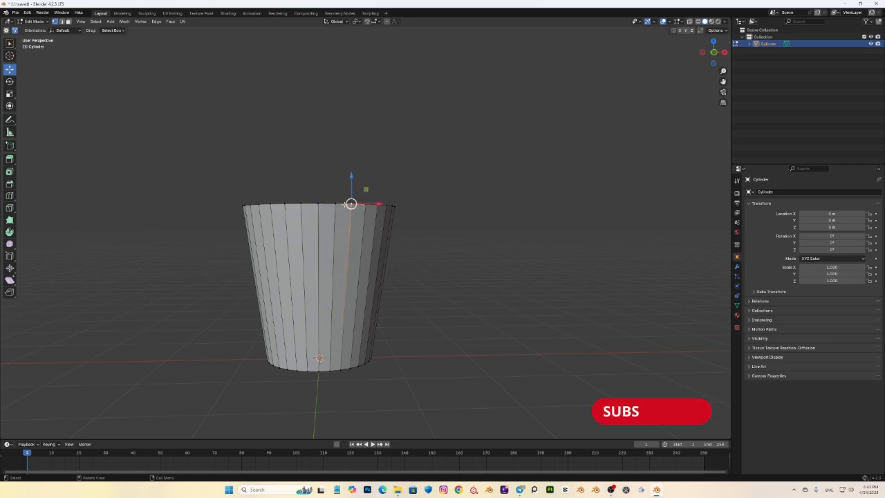
drag(117, 141, 536, 215)
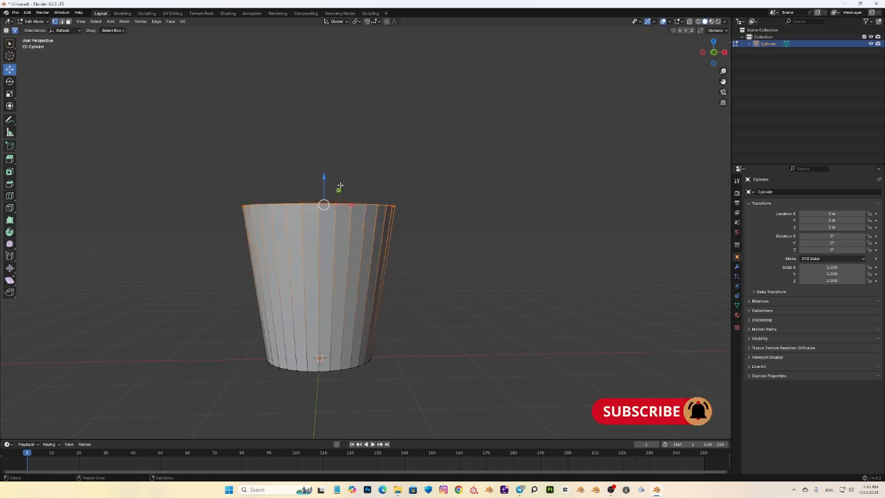
click(421, 166)
click(319, 204)
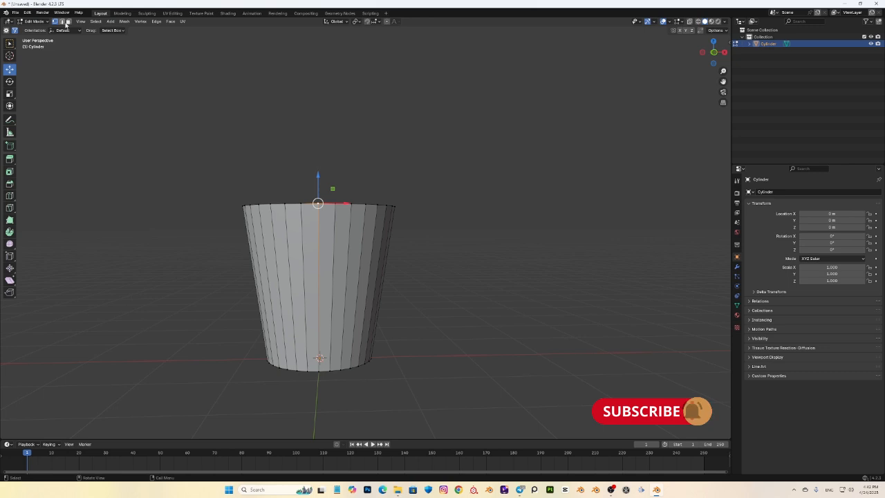
- Select the cylinder's top face in face selection mode
click(68, 22)
middle_drag(376, 210, 373, 270)
click(337, 231)
click(335, 246)
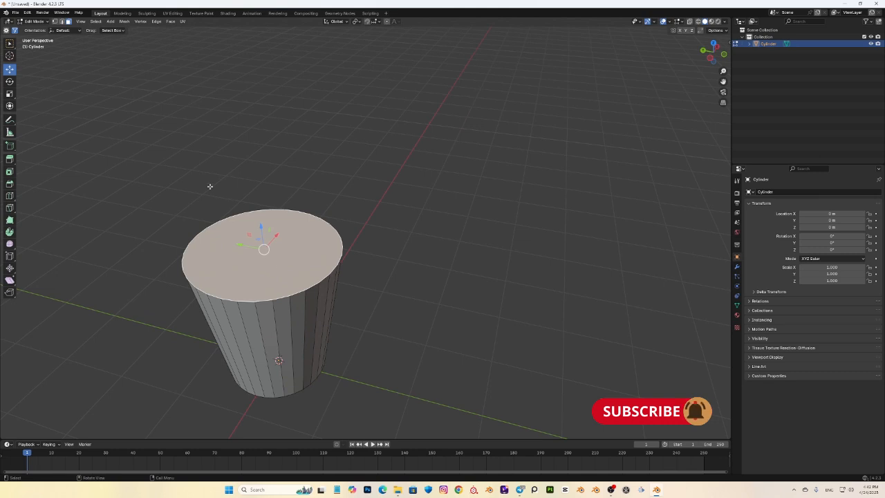
- Inset the cylinder's top face by about 0.1 m to form a narrow rim around it
middle_drag(355, 316, 306, 281)
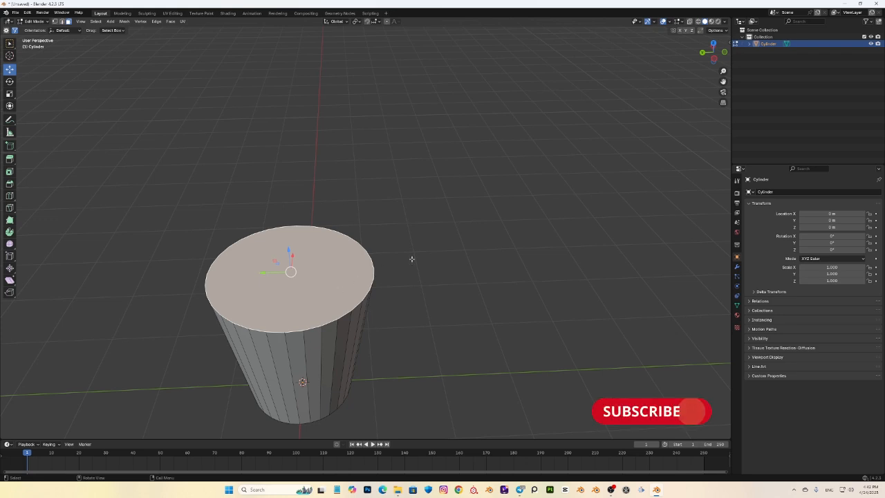
middle_drag(408, 273, 491, 259)
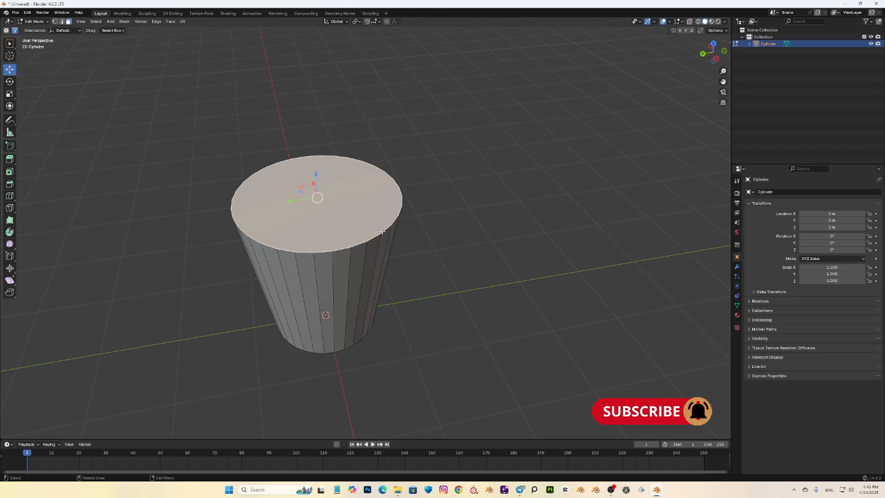
middle_drag(382, 231, 360, 223)
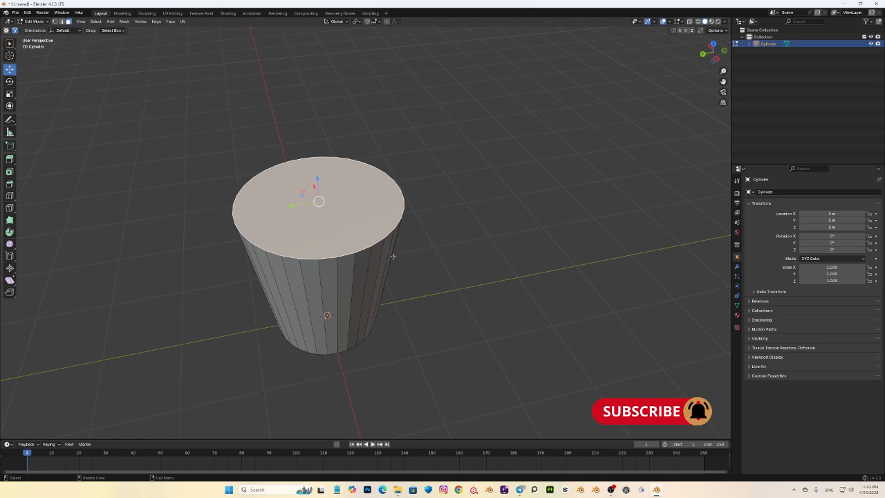
click(11, 173)
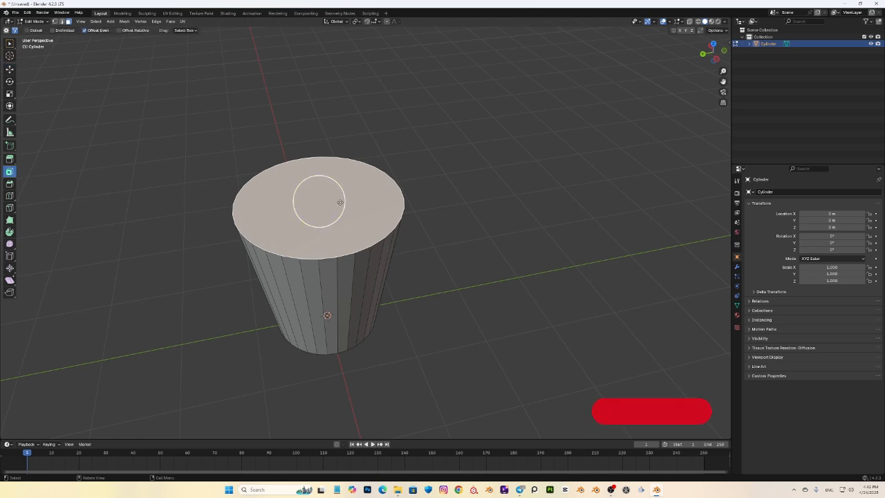
mouse_move(340, 202)
mouse_down()
mouse_move(322, 202)
mouse_move(330, 207)
mouse_move(321, 214)
mouse_move(336, 218)
mouse_move(327, 205)
mouse_up()
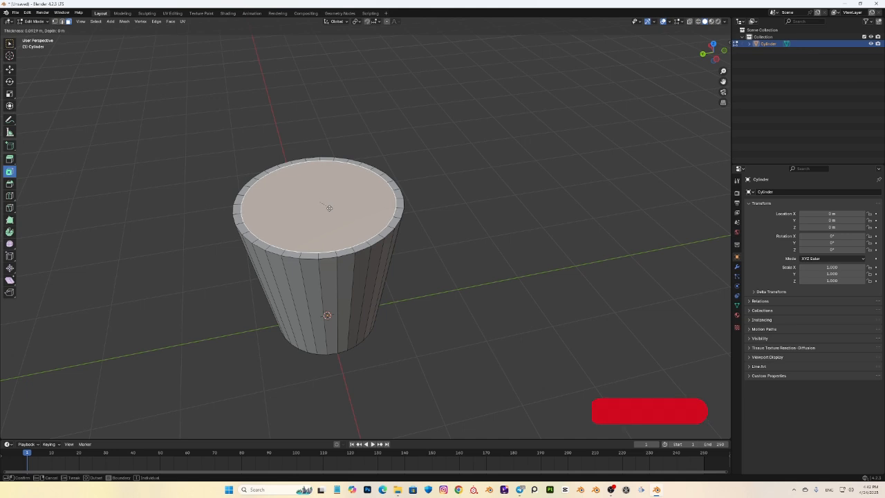
click(327, 206)
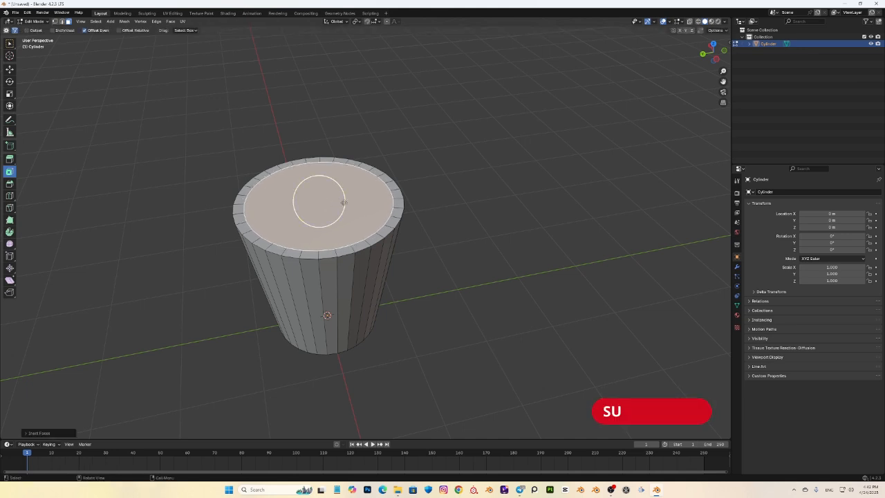
- Try a second, wider inset on the top face and undo it
key(i)
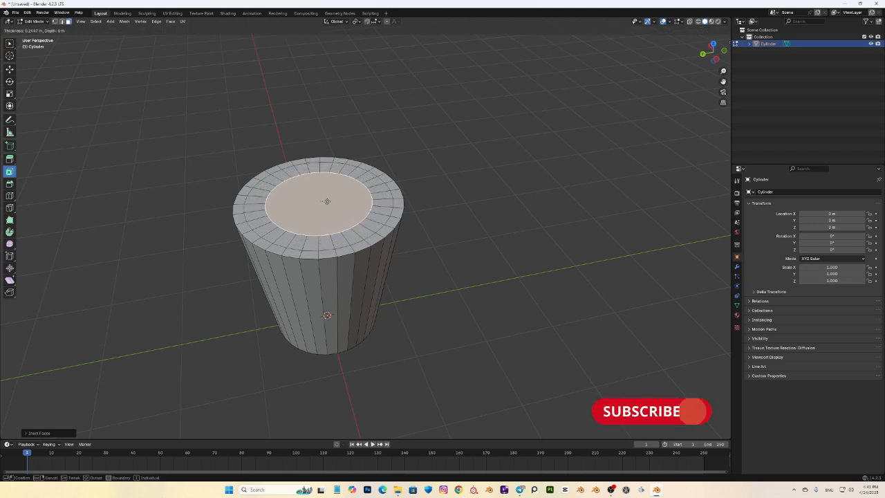
click(326, 201)
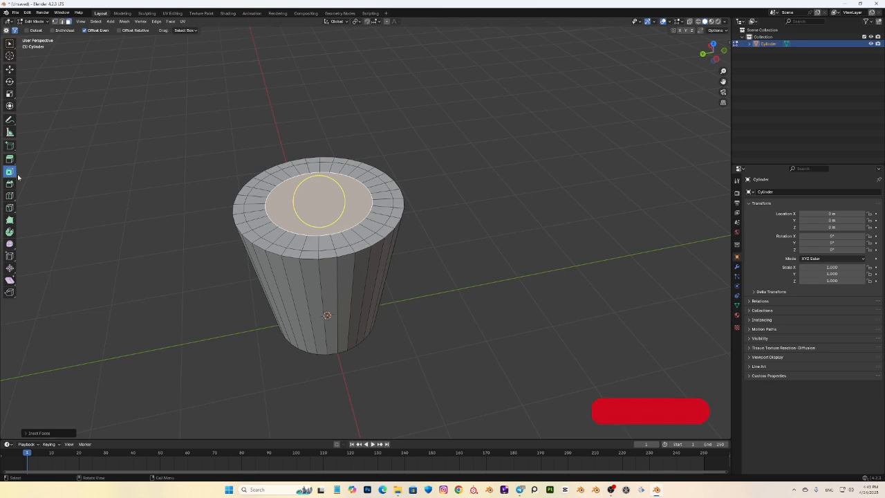
key(ctrl+z)
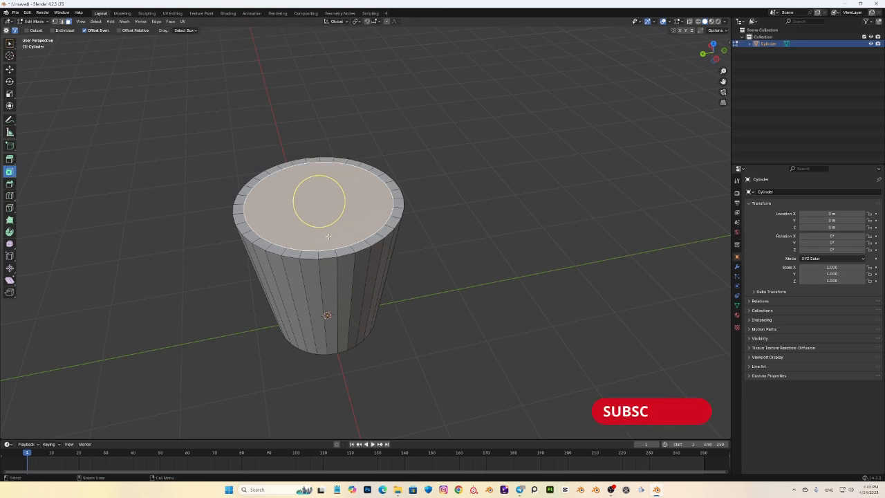
- Try raising the inset top face slightly along Z with the Move tool and undo the move
click(9, 70)
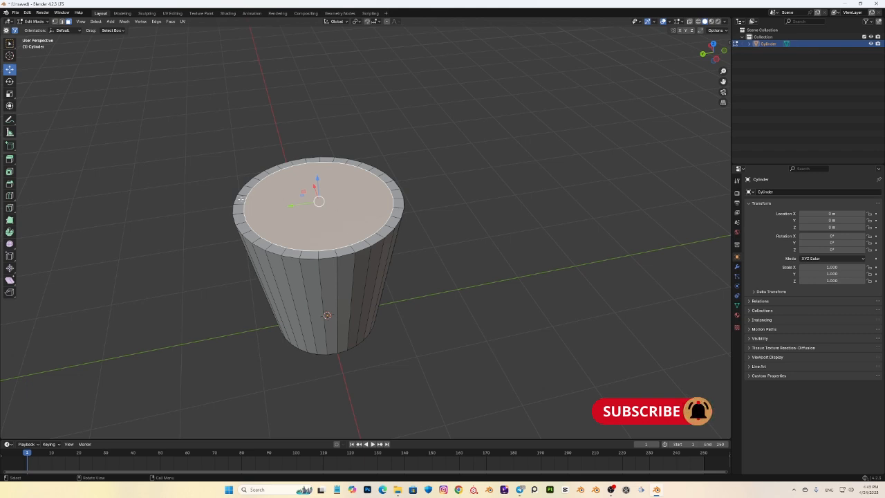
click(240, 199)
click(314, 202)
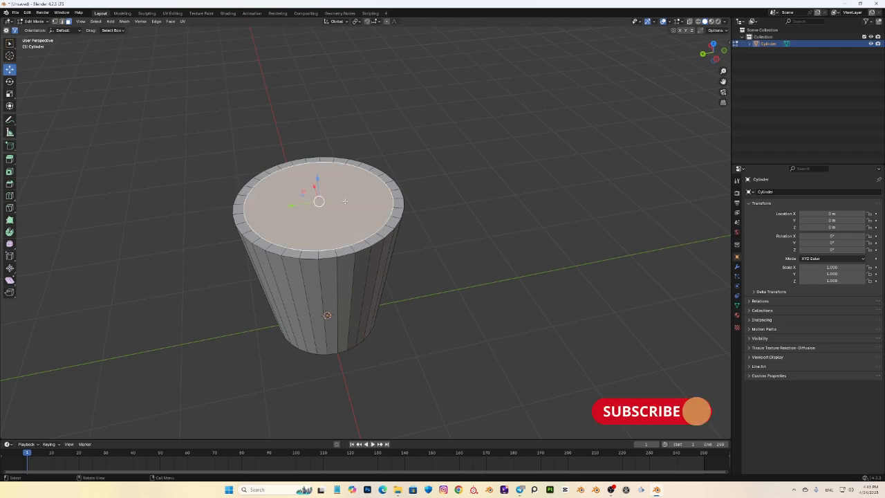
mouse_move(320, 179)
mouse_down()
mouse_move(321, 196)
mouse_move(322, 171)
mouse_up()
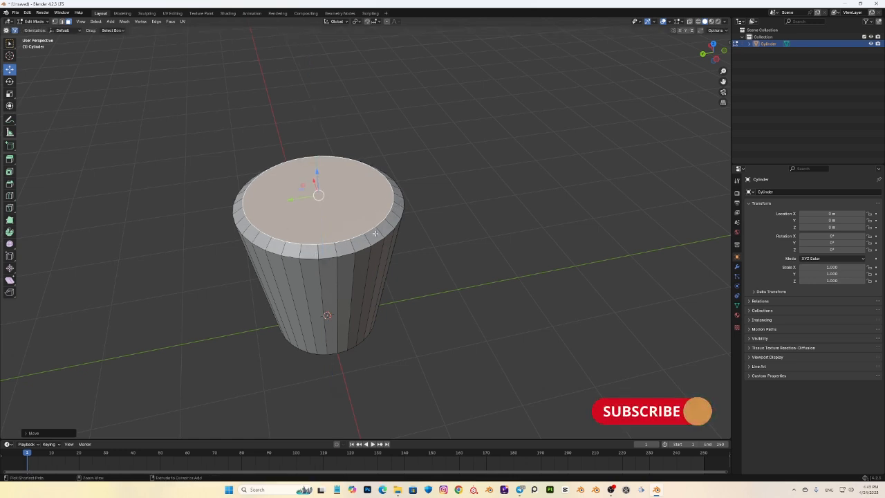
key(ctrl+z)
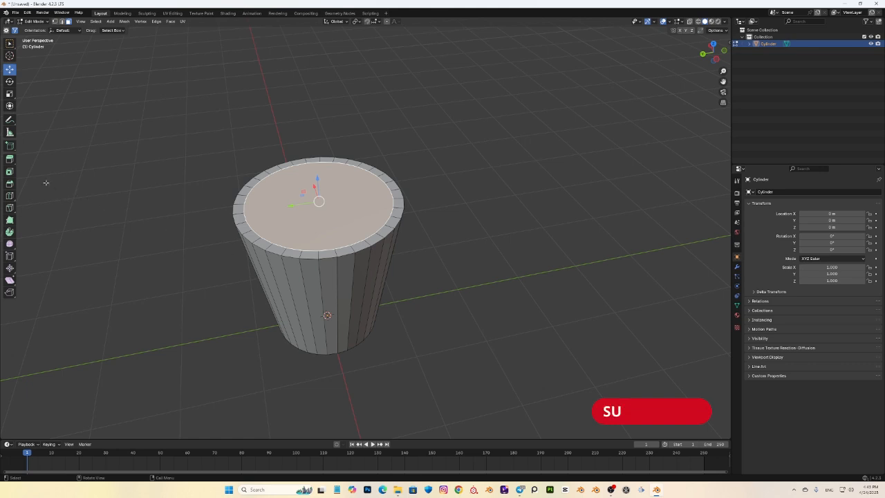
- Extrude the inset top face downward inside the cylinder to near its base, hollowing out the cup
click(9, 159)
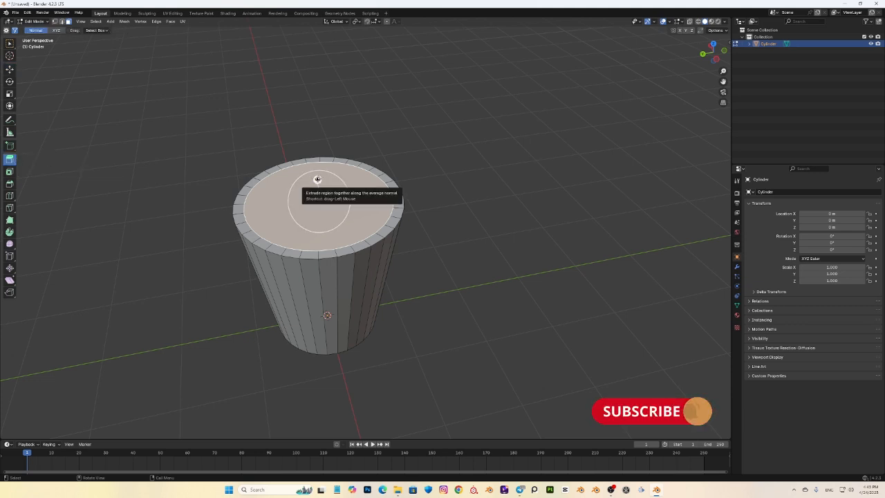
drag(317, 179, 342, 273)
middle_drag(387, 352, 392, 328)
drag(299, 243, 300, 246)
key(ctrl+z)
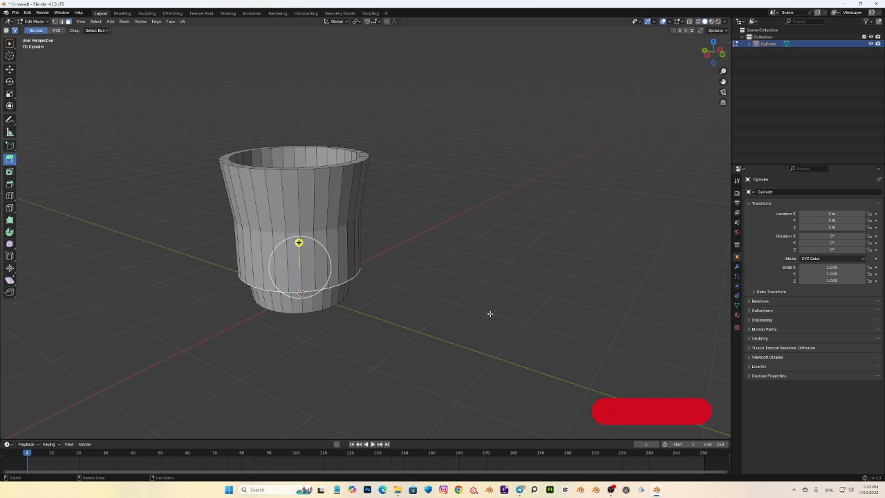
- Scale the extruded inner floor face down so that it fits inside the cup's tapered outer wall
key(s)
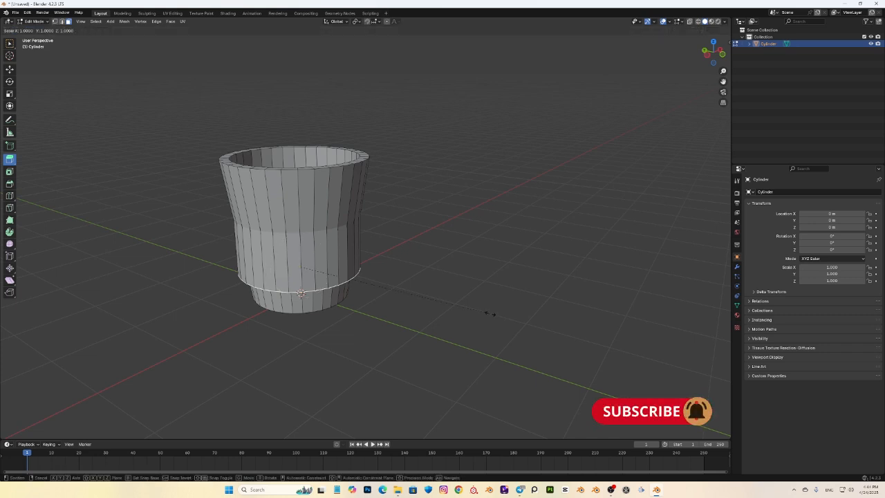
click(433, 282)
middle_drag(433, 280, 445, 336)
key(s)
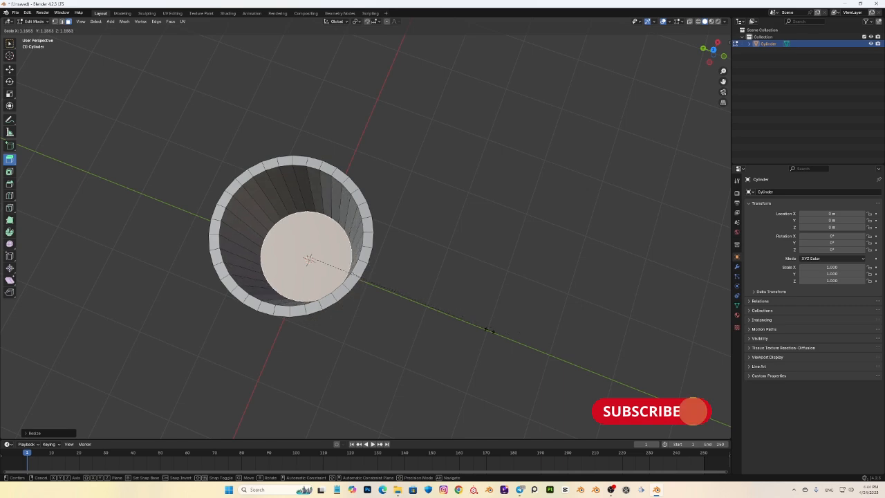
click(449, 316)
- Inset the cup's outer bottom face twice and scale the centre face down almost to a point
middle_drag(454, 324, 408, 257)
click(329, 315)
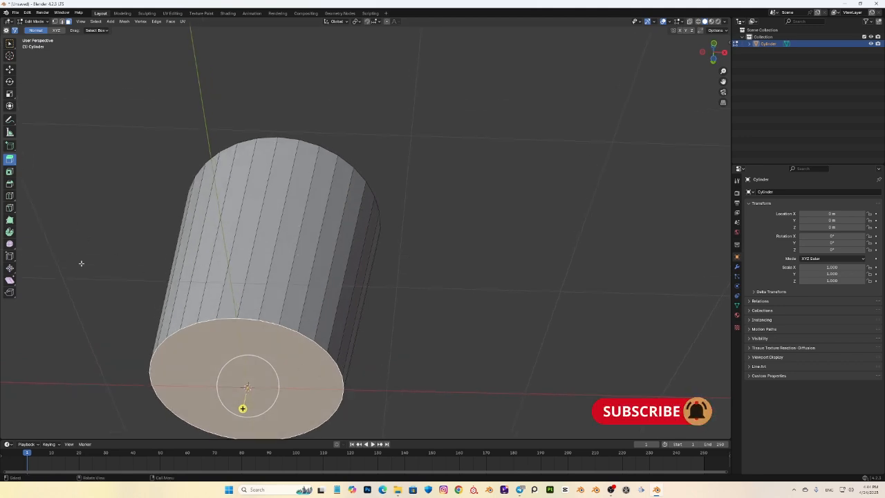
click(9, 173)
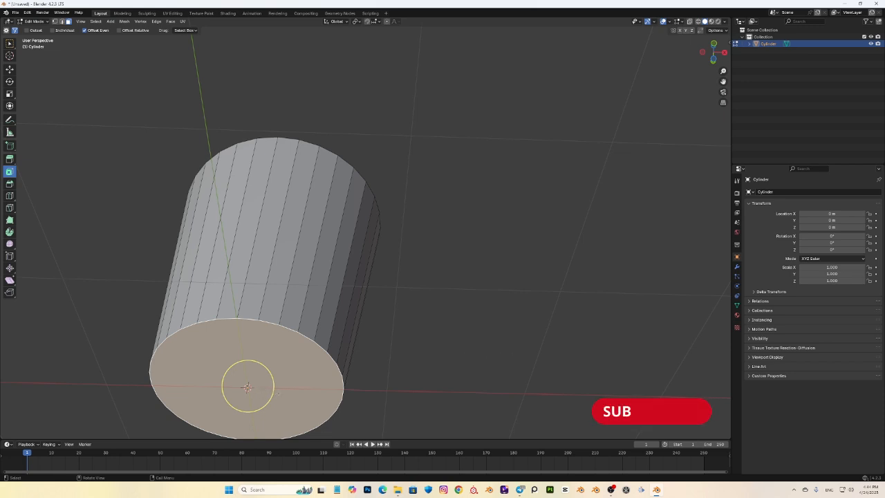
drag(273, 392, 251, 389)
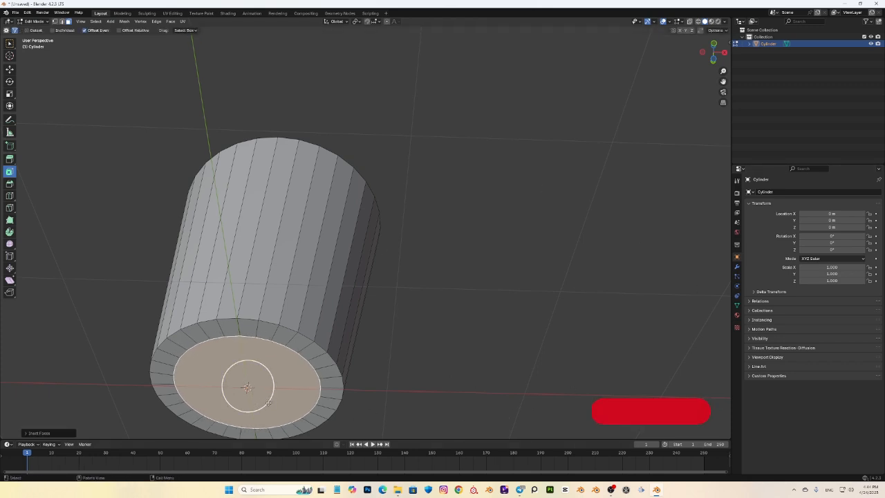
drag(271, 402, 246, 387)
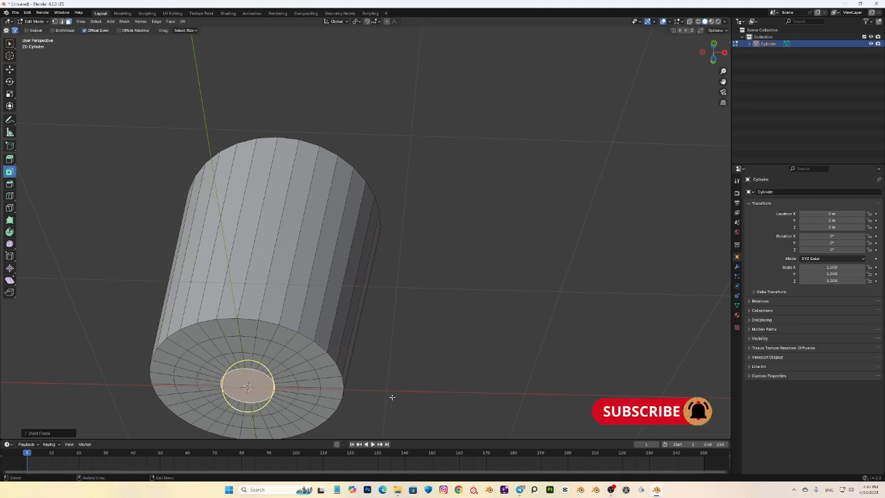
key(s)
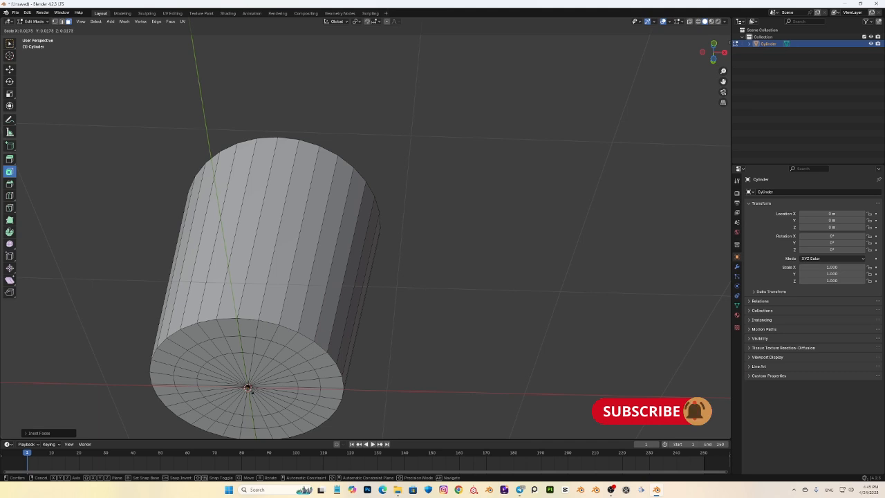
click(247, 387)
- Select the cup's inner floor face and scale it up slightly
middle_drag(462, 330, 486, 430)
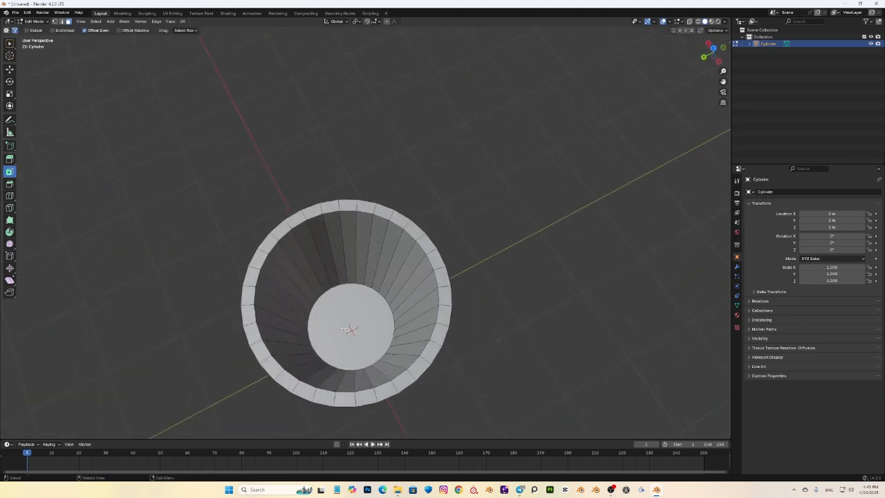
key(s)
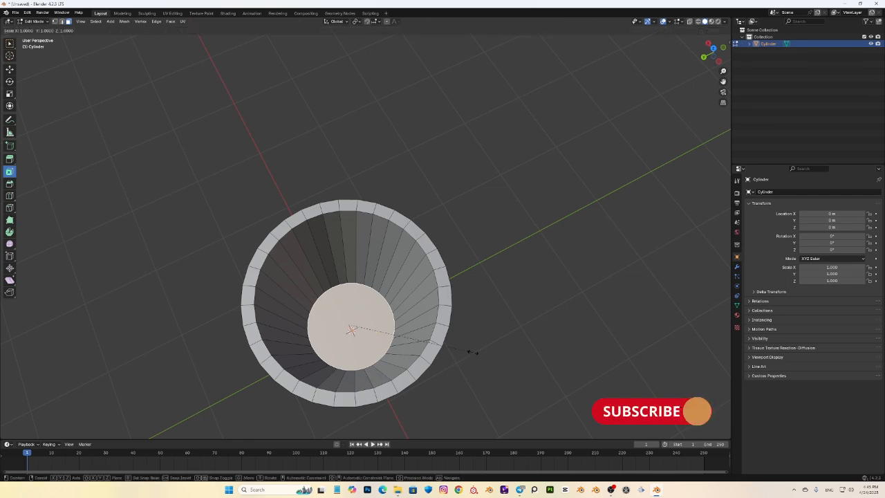
click(474, 356)
- Inset the inner floor face and scale its centre down almost to a point
key(i)
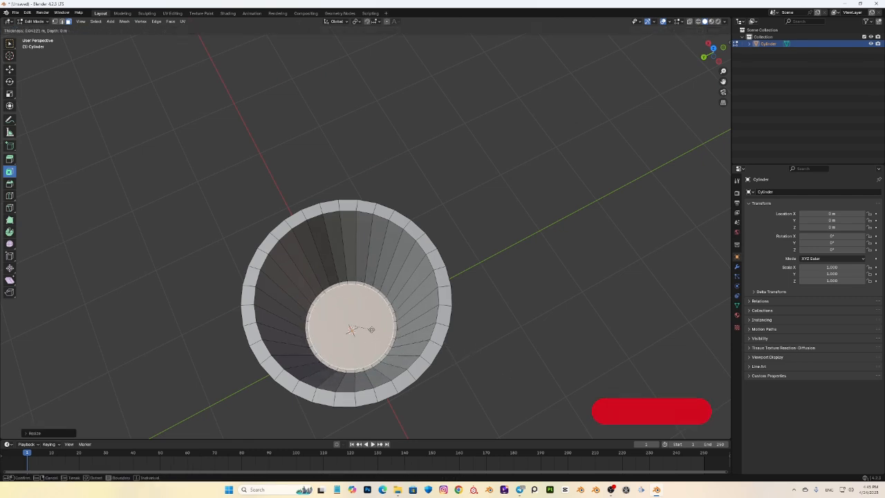
click(351, 326)
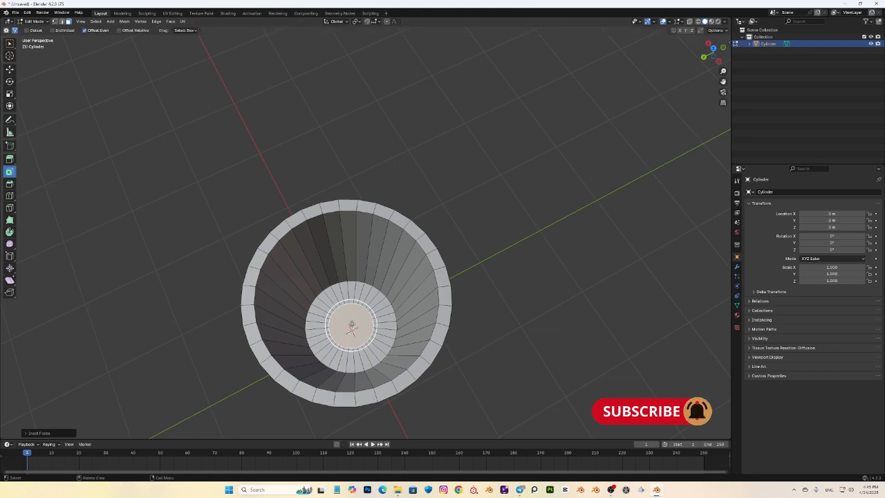
key(s)
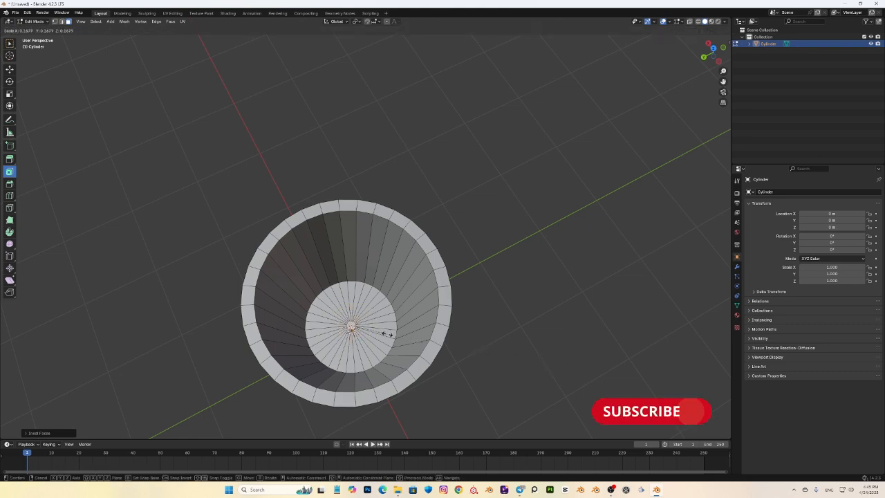
click(352, 326)
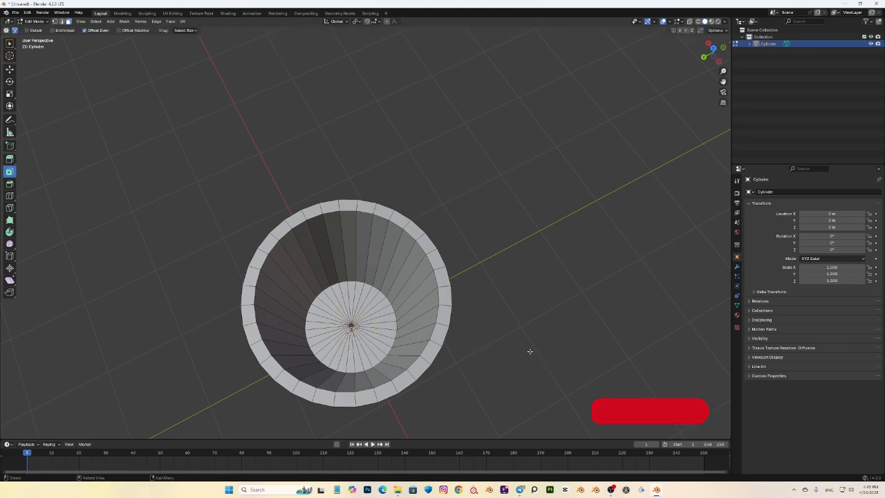
middle_drag(527, 352, 416, 366)
scroll(523, 325, down, 5)
scroll(435, 356, up, 4)
scroll(454, 328, up, 3)
scroll(476, 367, down, 4)
scroll(420, 336, up, 4)
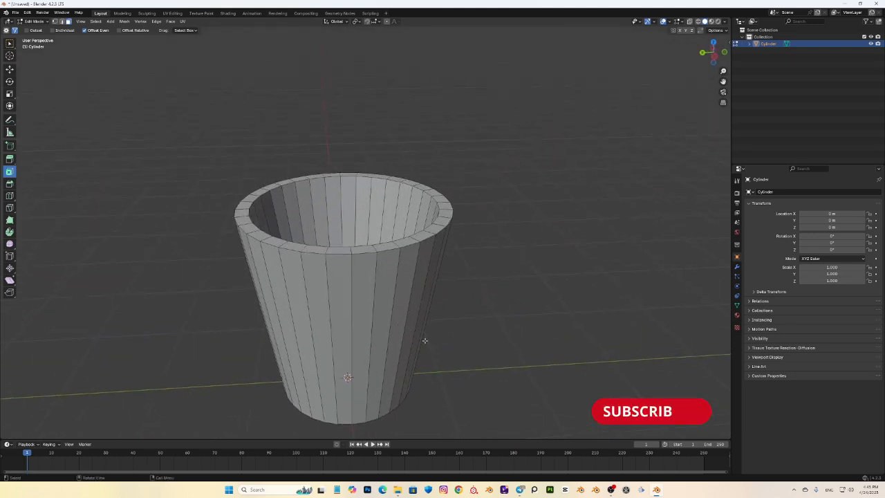
scroll(424, 339, down, 2)
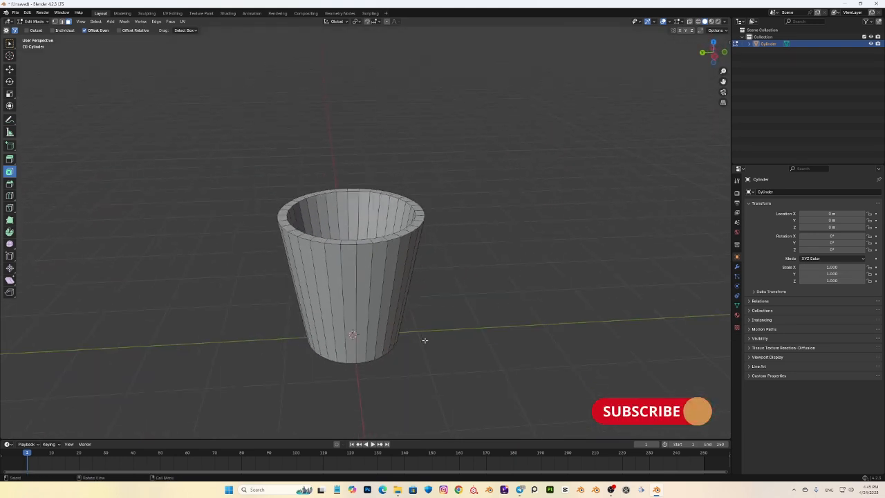
- Try the Extrude Region and Inset Faces tools on a single face of the cup's rim
click(10, 159)
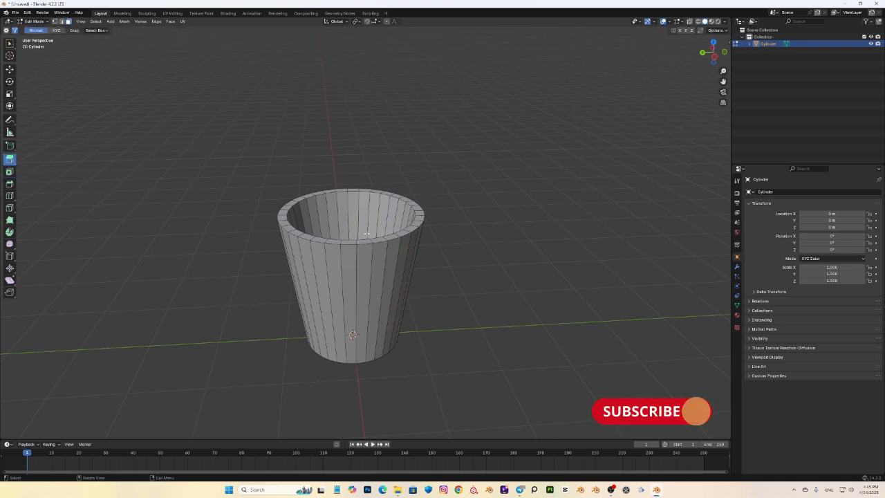
mouse_move(363, 218)
mouse_down()
mouse_move(363, 194)
mouse_move(366, 218)
mouse_up()
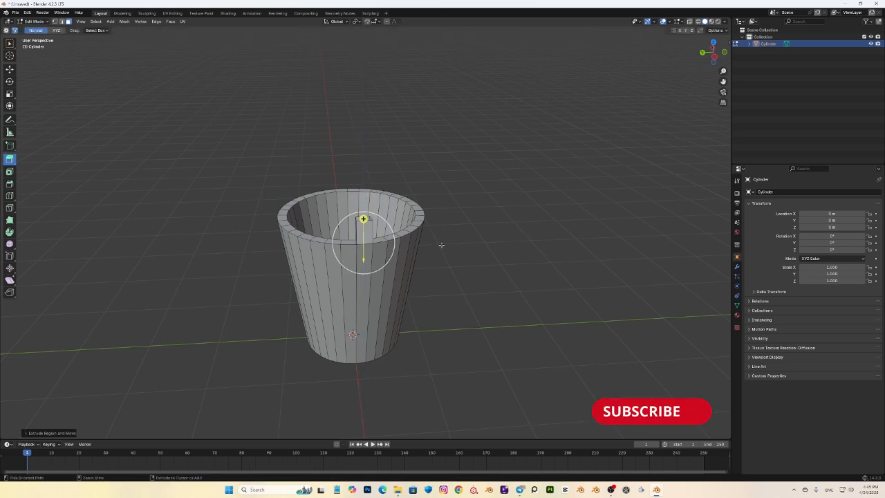
key(ctrl+z)
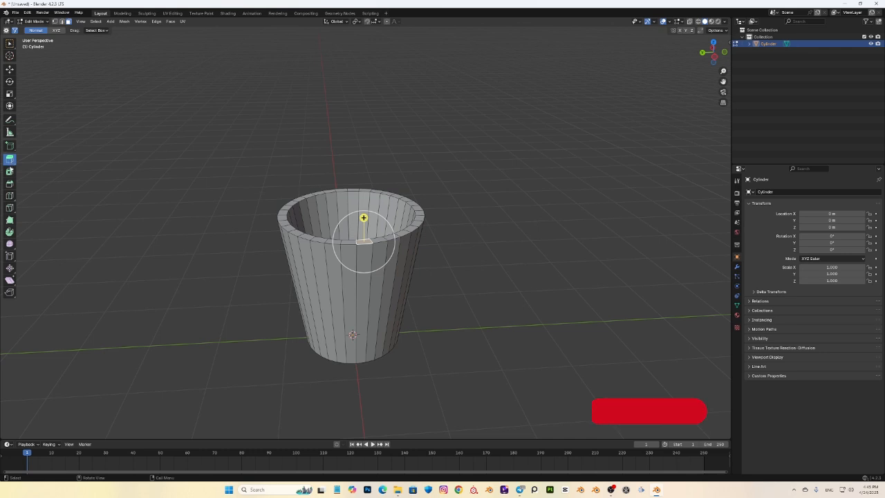
click(9, 173)
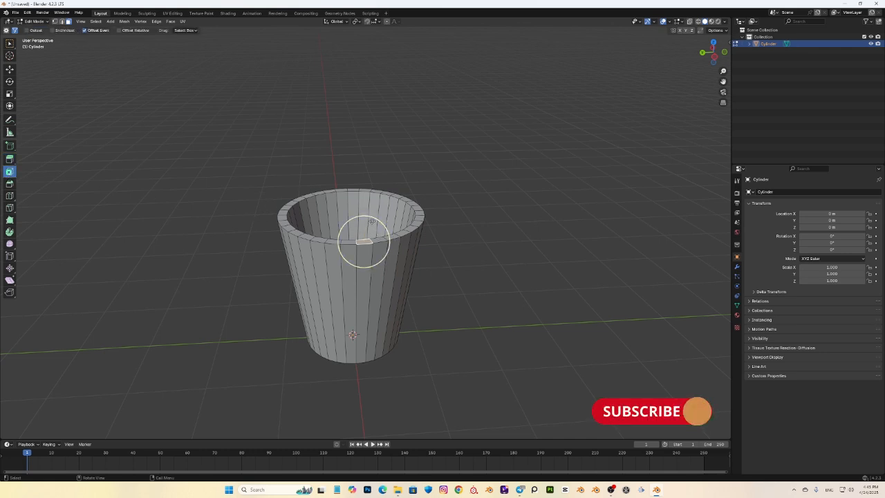
mouse_move(372, 220)
mouse_down()
mouse_move(358, 224)
mouse_move(374, 228)
mouse_up()
click(422, 251)
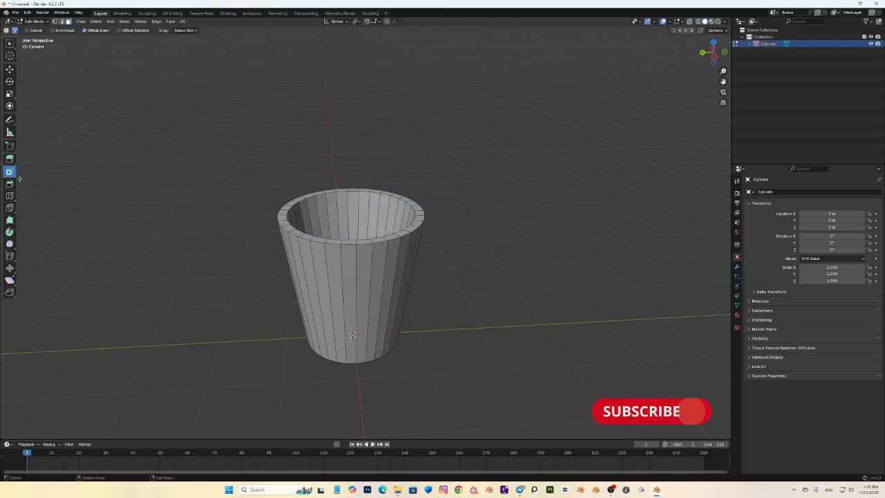
- Try the Bevel tool on a single outer side face of the cup
click(11, 183)
click(381, 242)
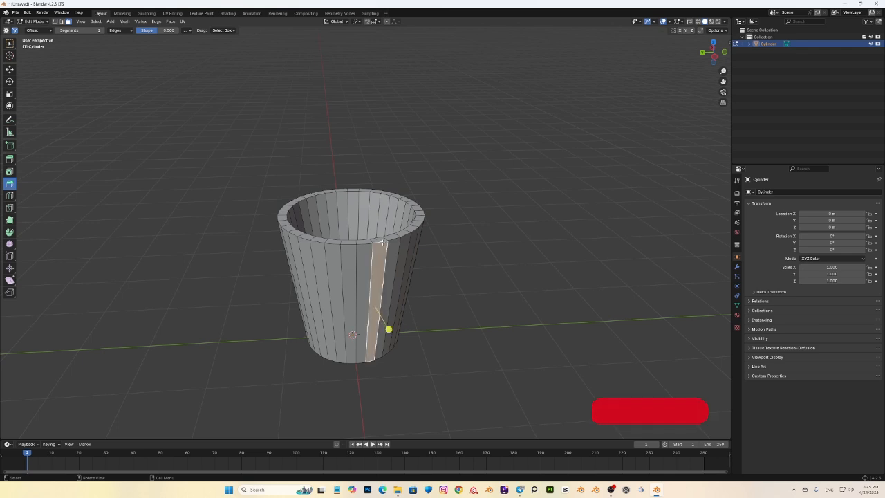
mouse_move(387, 329)
mouse_down()
mouse_move(414, 349)
mouse_move(385, 322)
mouse_move(399, 341)
mouse_move(379, 332)
mouse_move(406, 347)
mouse_move(387, 336)
mouse_up()
- Try adding a horizontal loop cut around the middle of the cup's outer wall
scroll(500, 345, down, 4)
middle_drag(443, 338, 387, 323)
scroll(514, 326, up, 4)
click(10, 197)
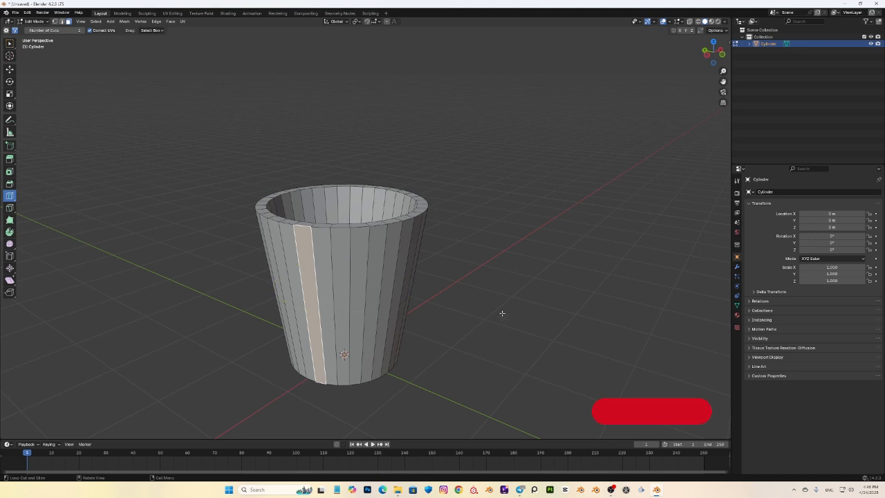
click(375, 323)
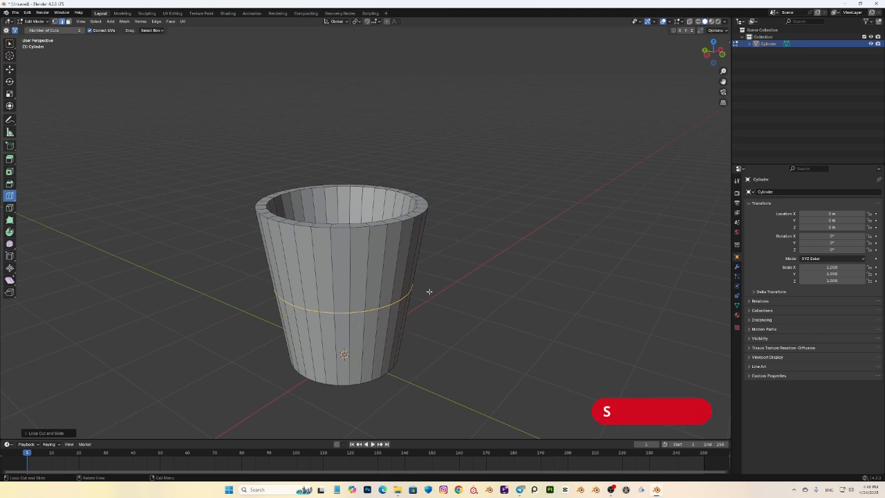
- Try a Knife cut across the cup's outer wall above the loop cut, running up toward the rim at one end
click(11, 208)
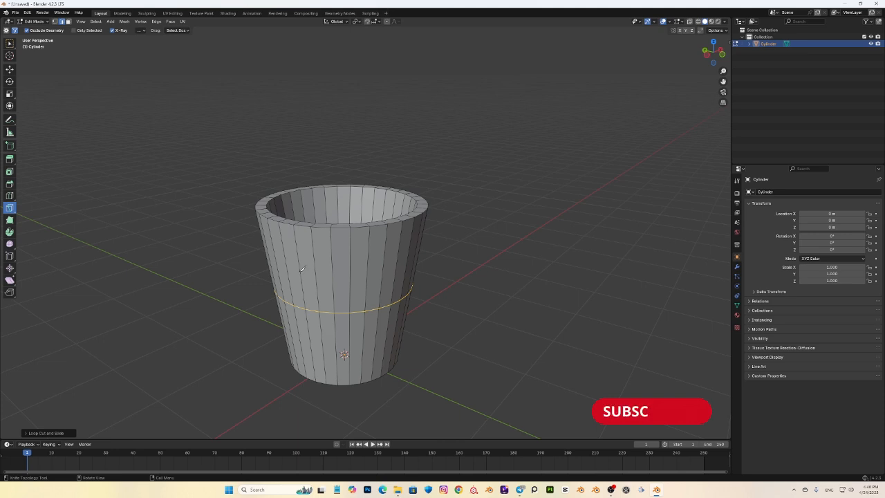
click(301, 268)
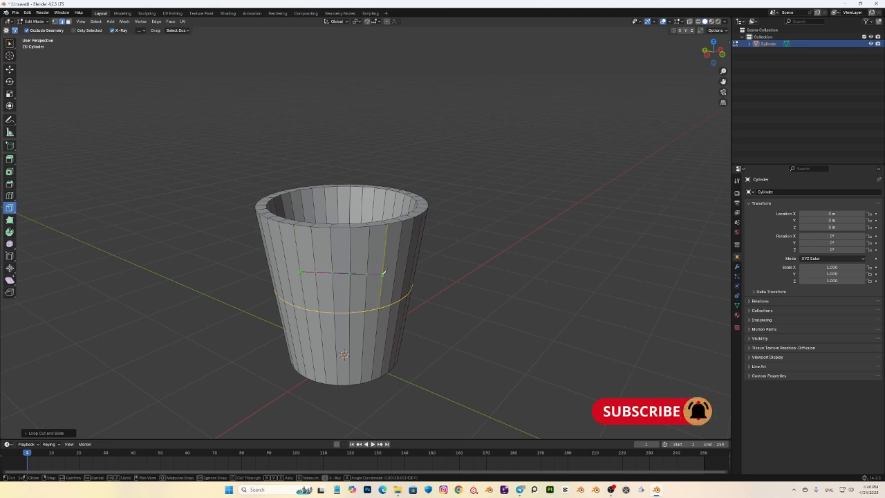
click(419, 245)
key(Return)
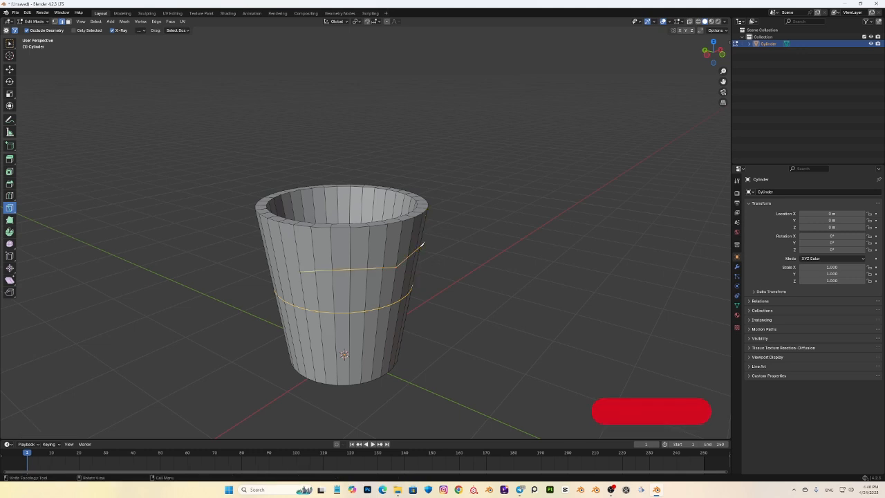
- Select a single outer side face of the cup with the Spin tool set to the Z axis
middle_drag(456, 260, 327, 262)
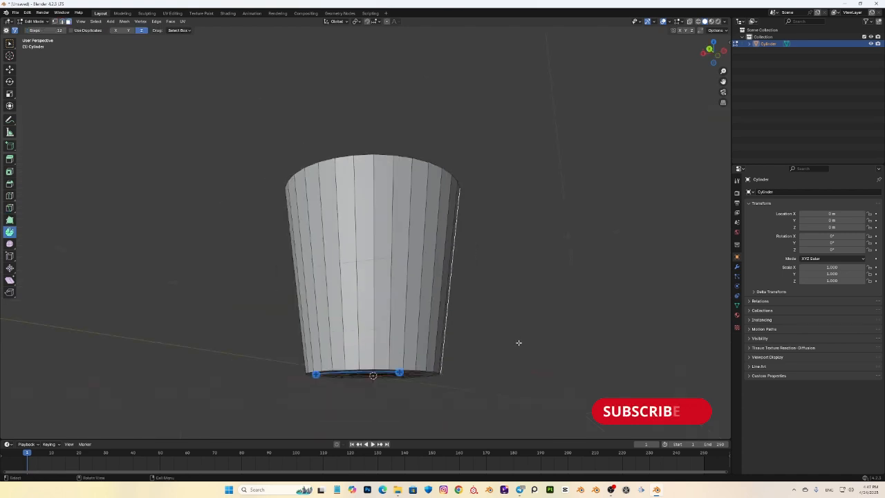
middle_drag(518, 342, 419, 380)
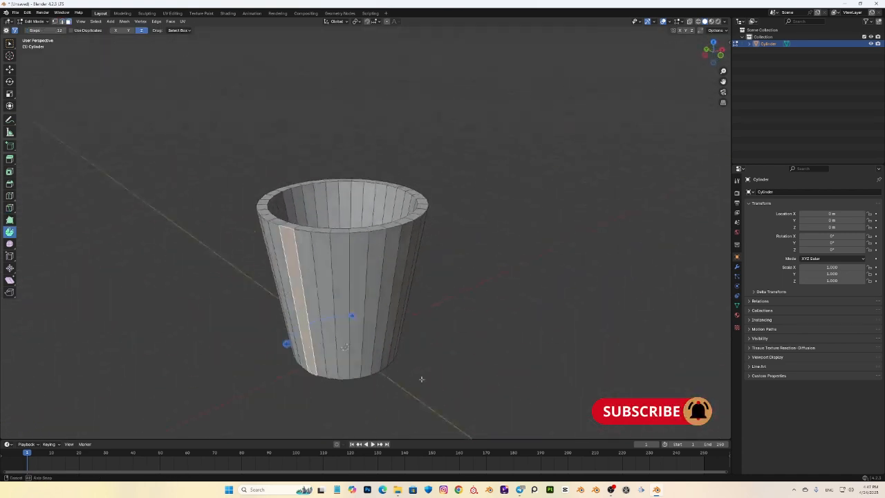
click(346, 355)
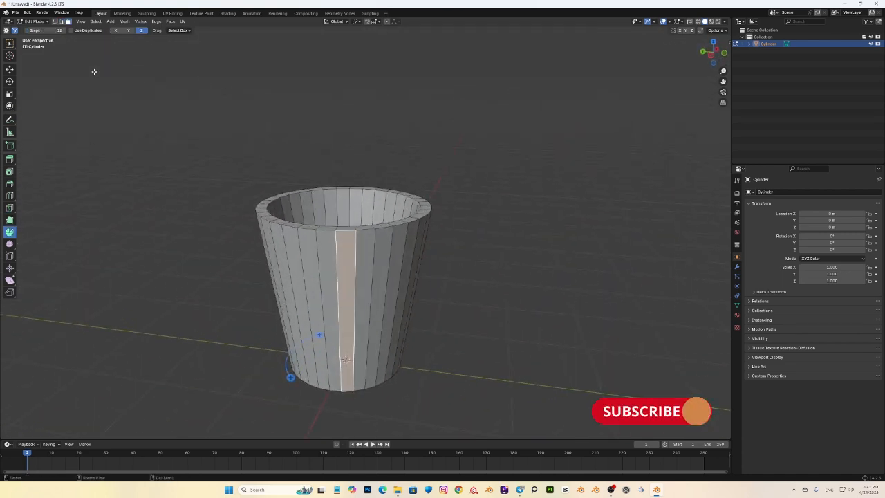
middle_drag(336, 205, 376, 226)
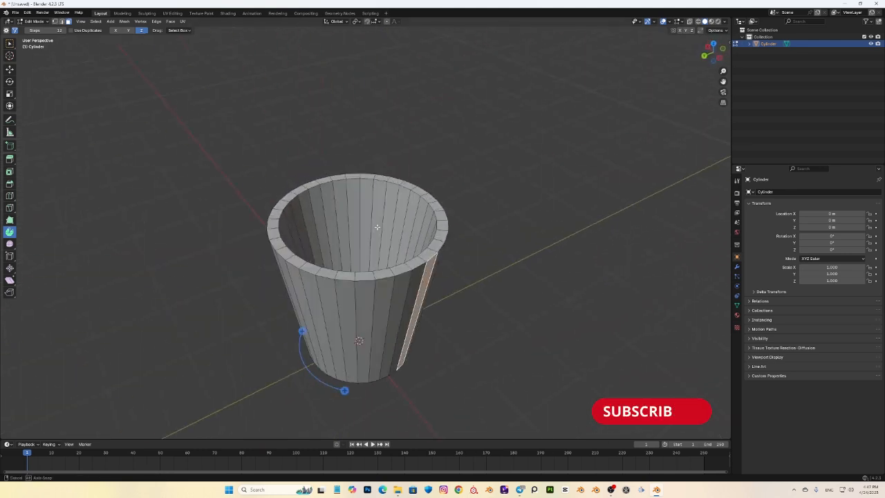
- Return to the box selection tool and examine the cup's outer wall, rim and interior from several angles
click(9, 45)
middle_drag(434, 323, 461, 328)
scroll(553, 295, down, 4)
scroll(453, 359, up, 3)
scroll(523, 389, up, 2)
scroll(394, 332, down, 3)
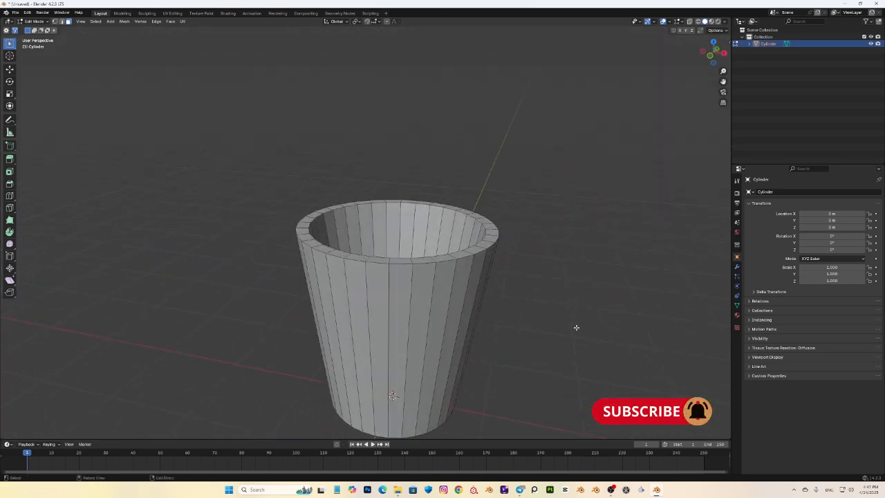
scroll(545, 341, down, 3)
middle_drag(546, 341, 409, 322)
scroll(505, 306, up, 3)
scroll(505, 306, down, 1)
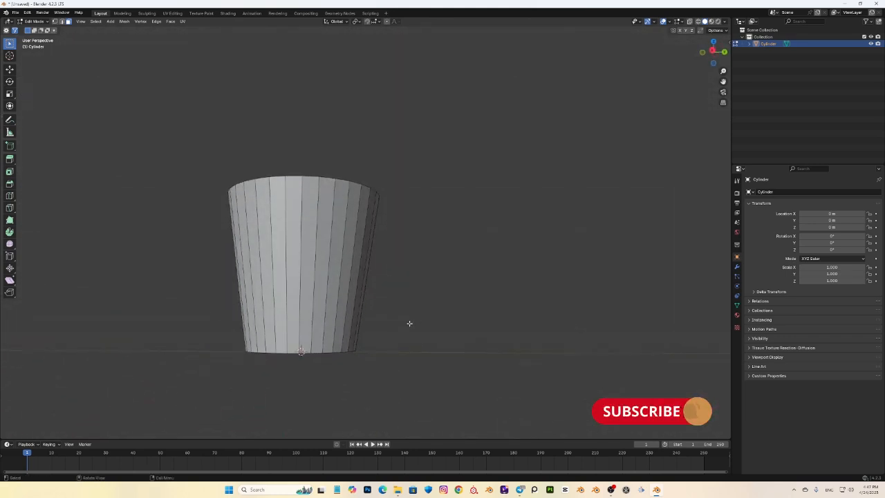
middle_drag(364, 340, 398, 361)
scroll(398, 361, down, 3)
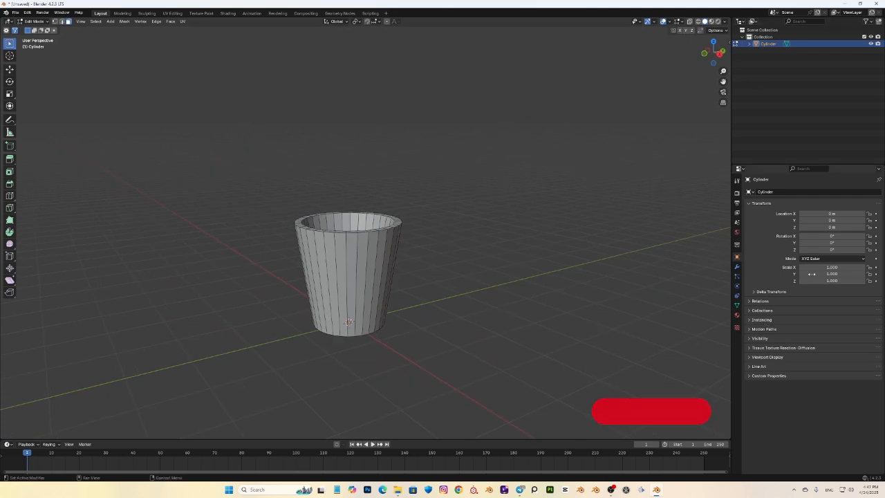
scroll(373, 286, up, 3)
middle_drag(395, 320, 373, 362)
scroll(392, 323, down, 4)
scroll(396, 296, up, 3)
scroll(411, 311, down, 5)
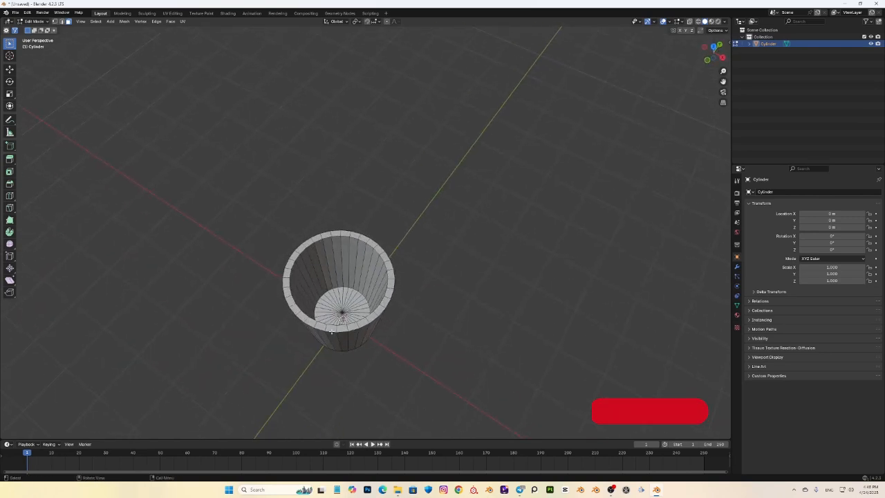
middle_drag(358, 357, 460, 312)
- Switch the cup from Edit Mode to Object Mode and view the whole object from the side and above
key(Tab)
scroll(459, 312, down, 4)
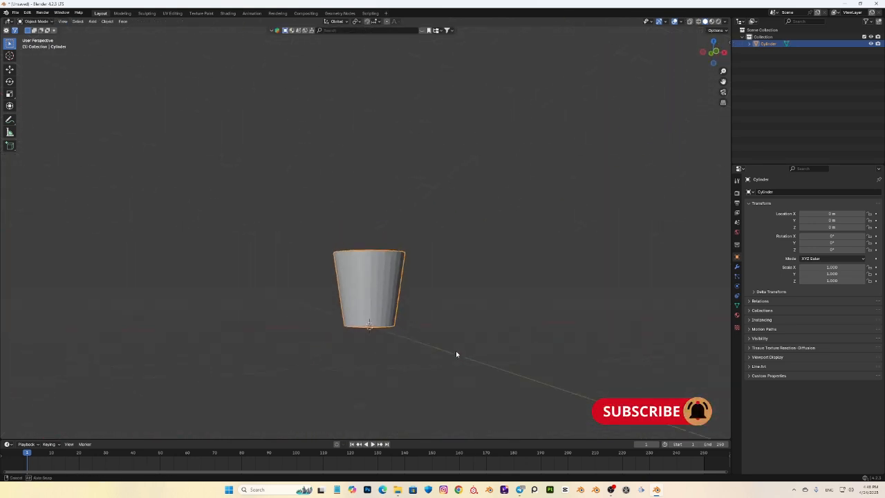
middle_drag(458, 355, 481, 385)
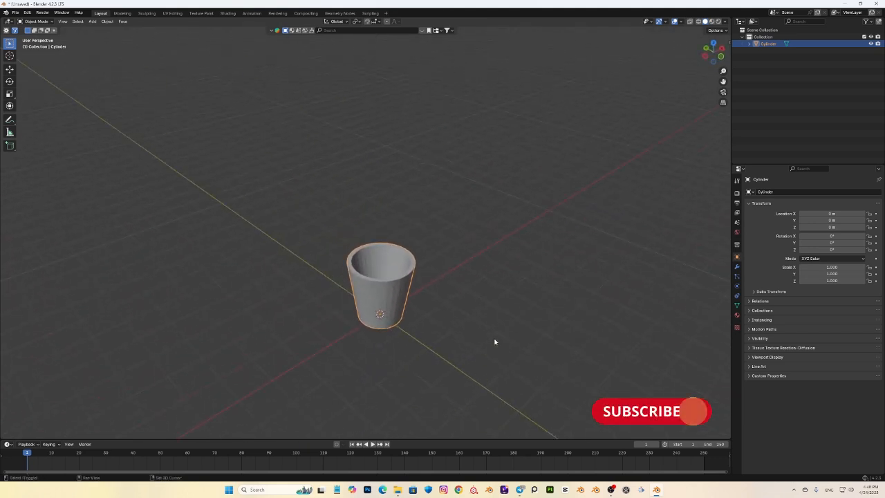
middle_drag(494, 342, 385, 380)
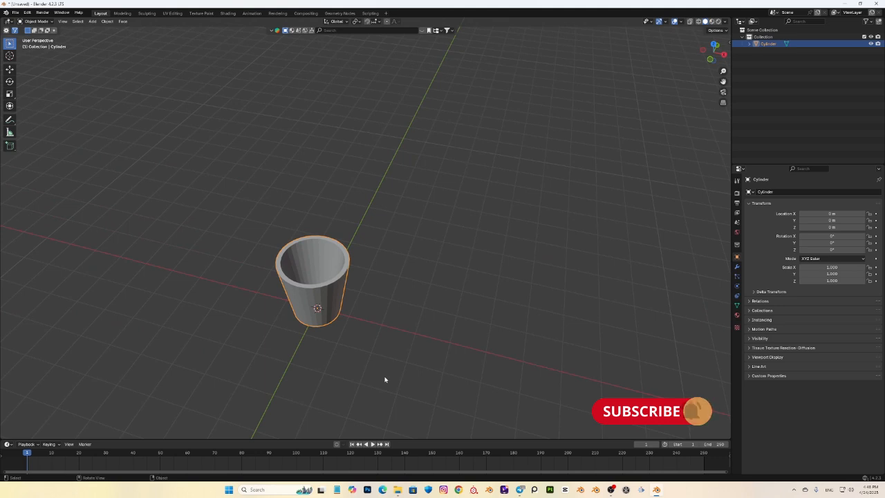